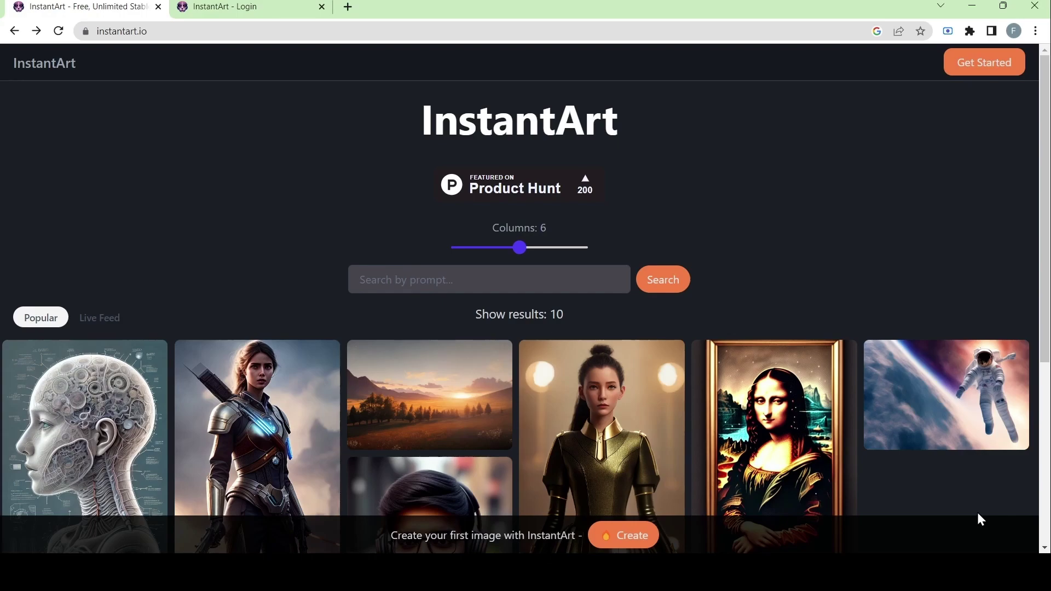
Step: Browse the Popular gallery, change its column layout, and begin creating a new image
{"action": "scroll", "coordinate": [977, 513], "scroll_direction": "down", "scroll_amount": 4}
{"action": "scroll", "coordinate": [979, 500], "scroll_direction": "down", "scroll_amount": 1}
{"action": "scroll", "coordinate": [980, 499], "scroll_direction": "up", "scroll_amount": 5}
{"action": "mouse_move", "coordinate": [520, 247]}
{"action": "left_mouse_down"}
{"action": "mouse_move", "coordinate": [446, 258]}
{"action": "mouse_move", "coordinate": [613, 248]}
{"action": "mouse_move", "coordinate": [519, 247]}
{"action": "left_mouse_up"}
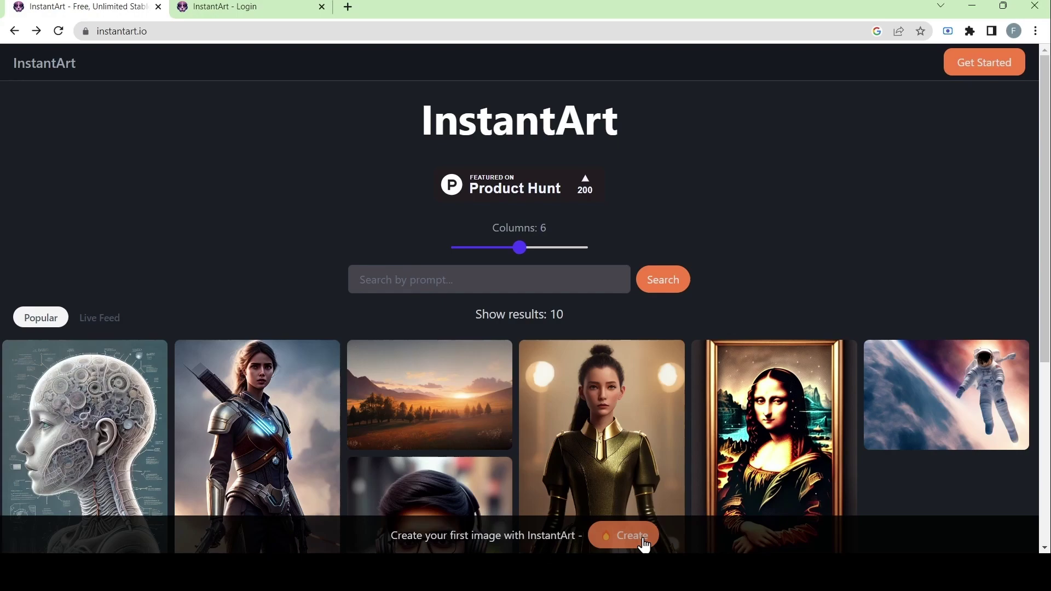
{"action": "left_click", "coordinate": [624, 537]}
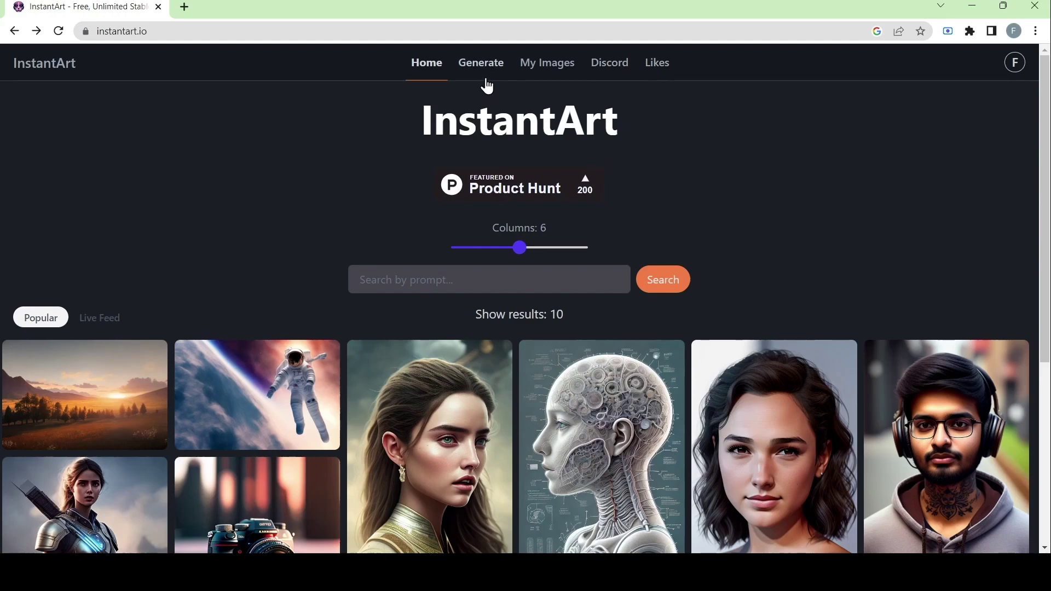
Step: Enter the prompt 'space butterfly in the forest' with negative prompt 'flowers, sun'
{"action": "left_click", "coordinate": [482, 63]}
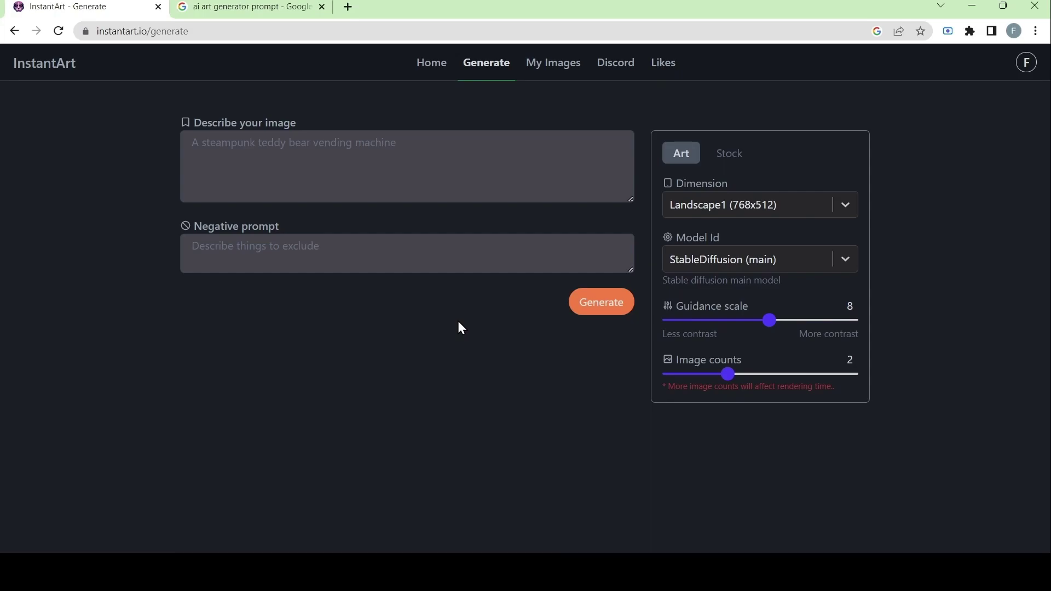
{"action": "left_click", "coordinate": [405, 151]}
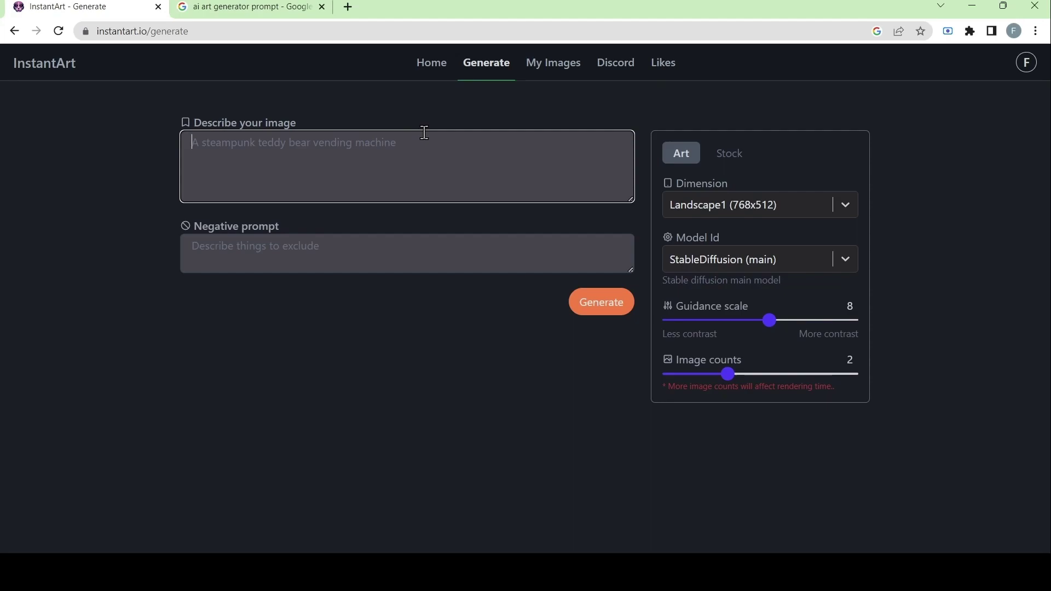
{"action": "type", "text": "space but"}
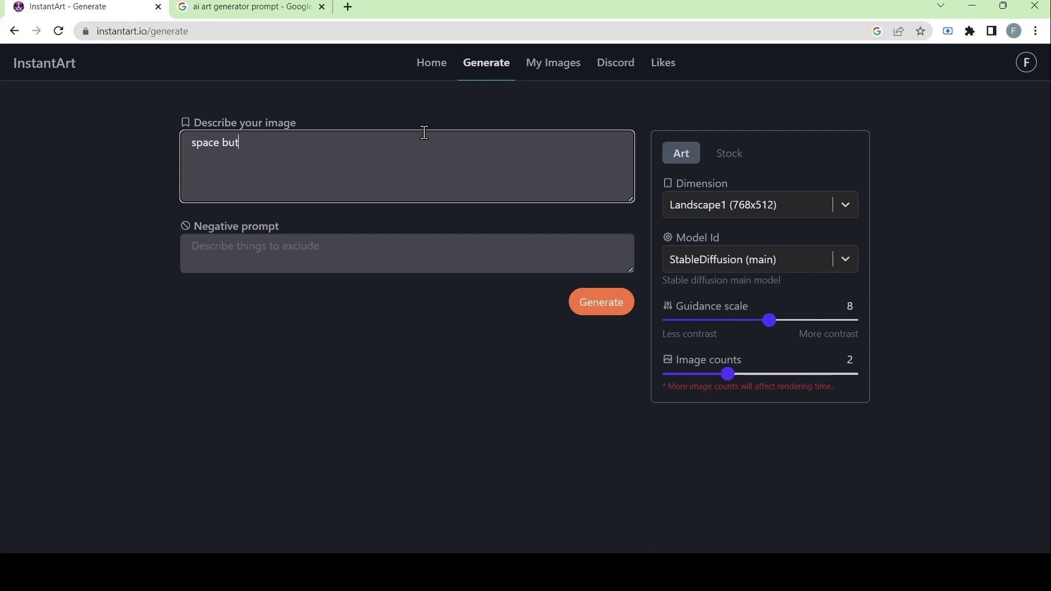
{"action": "type", "text": "terfly in the forest"}
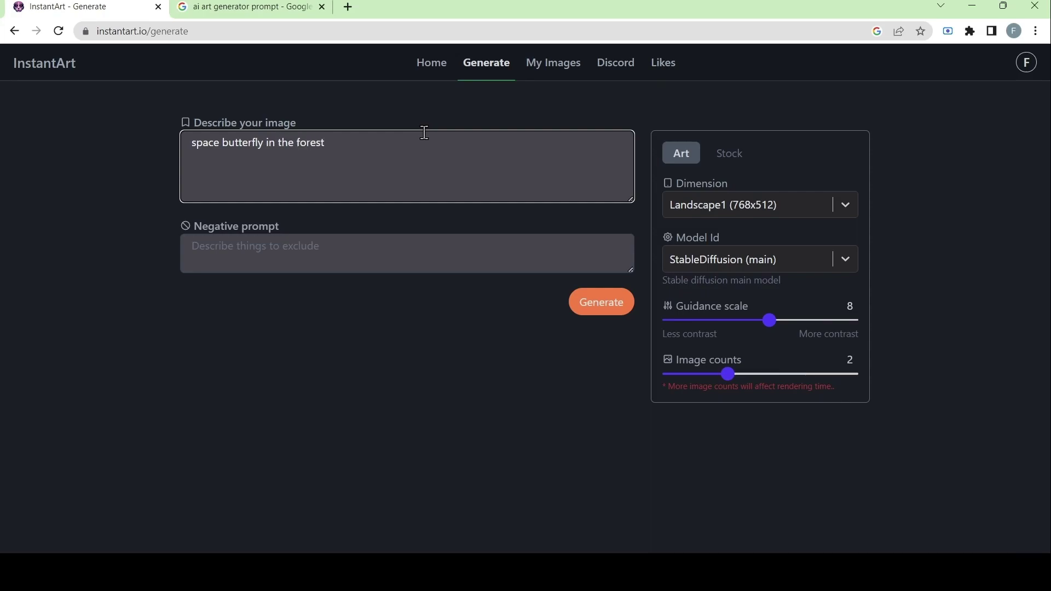
{"action": "left_click", "coordinate": [332, 247]}
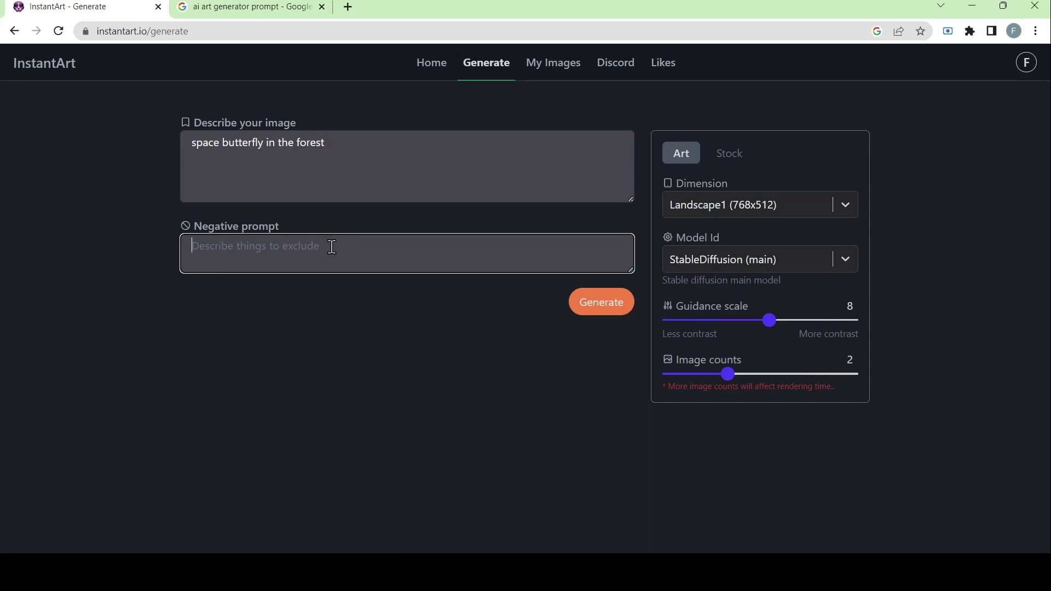
{"action": "type", "text": "flowers, sun"}
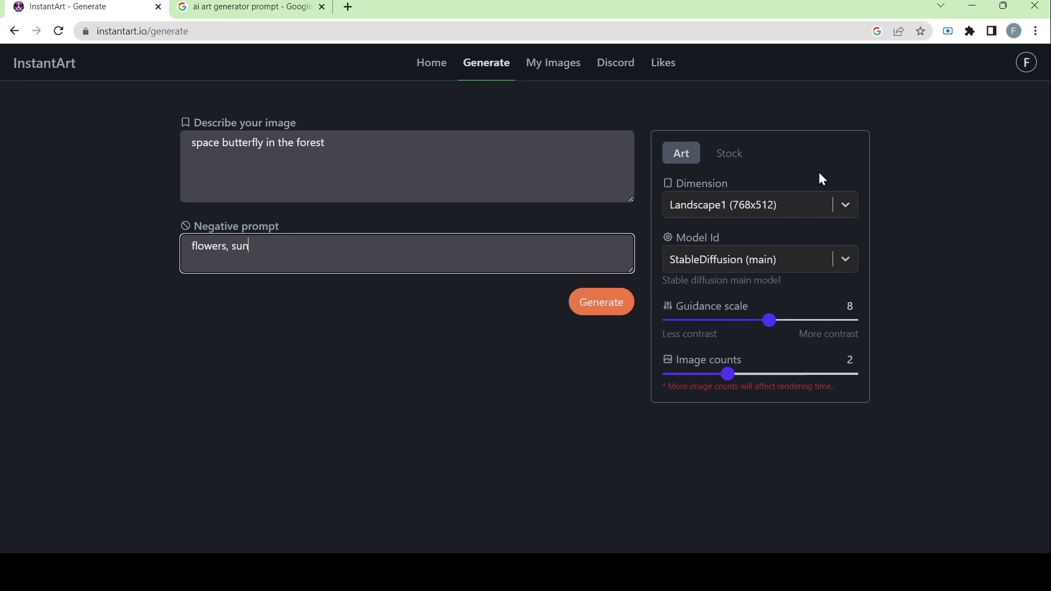
Step: Keep the Art option and set the image dimension to Portrait1 (512x576)
{"action": "left_click", "coordinate": [733, 155]}
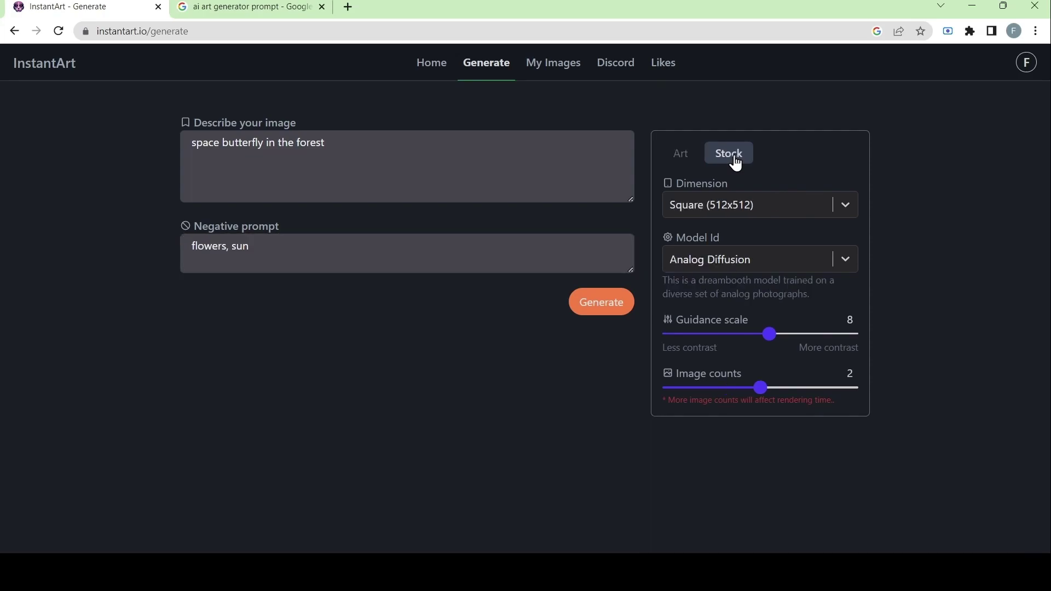
{"action": "left_click", "coordinate": [679, 159]}
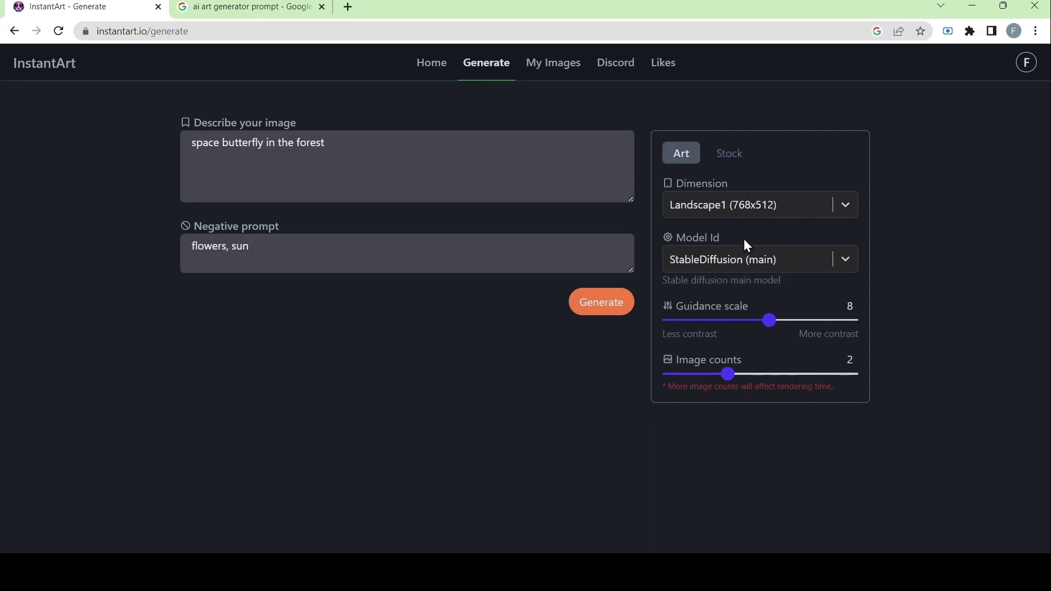
{"action": "left_click", "coordinate": [735, 209]}
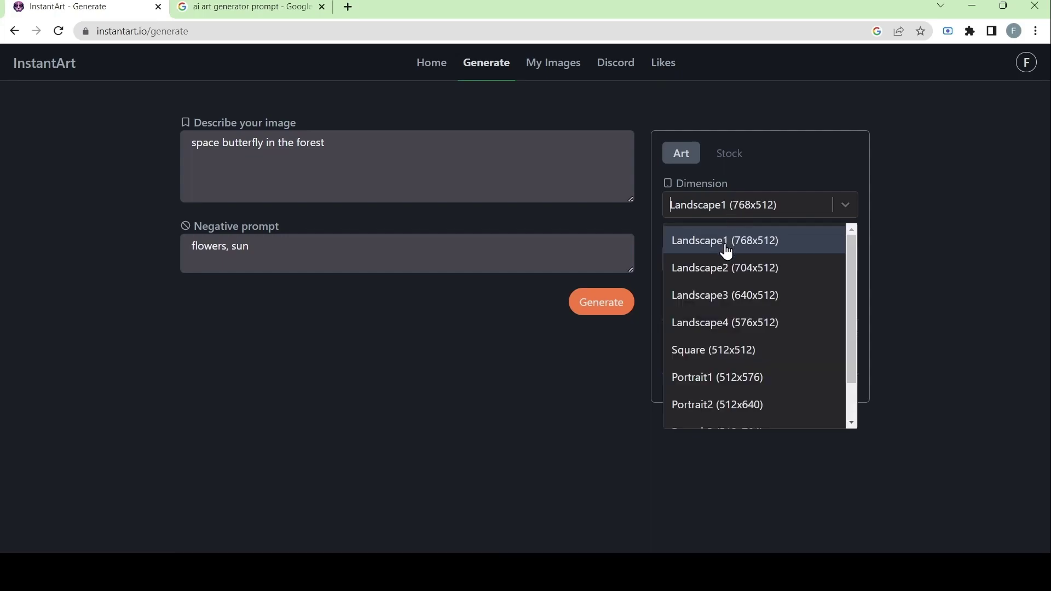
{"action": "left_click", "coordinate": [731, 354]}
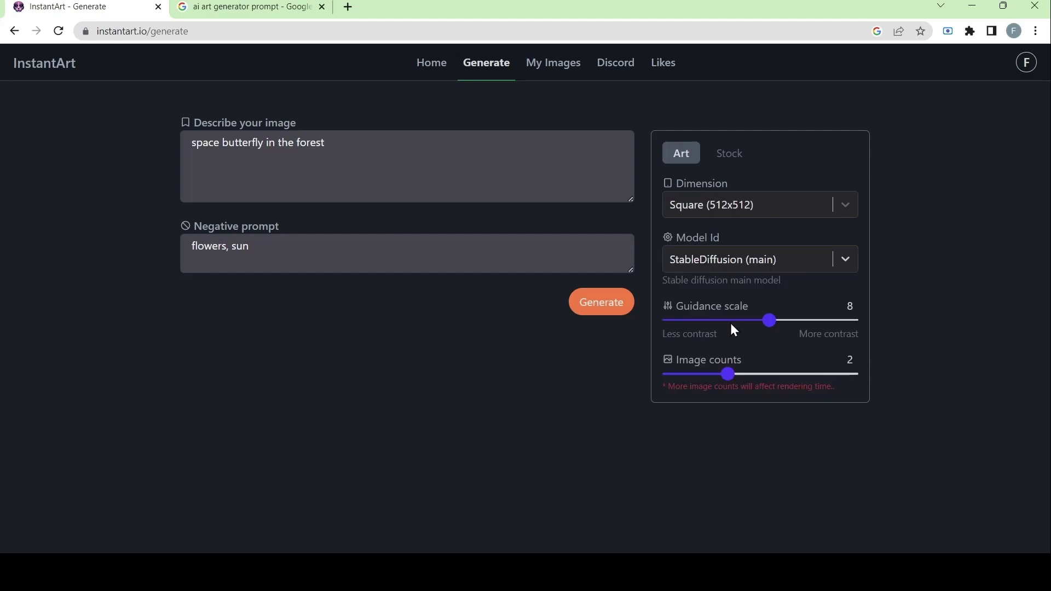
{"action": "left_click", "coordinate": [764, 212]}
{"action": "scroll", "coordinate": [757, 301], "scroll_direction": "down", "scroll_amount": 1}
{"action": "left_click", "coordinate": [756, 336]}
{"action": "left_click", "coordinate": [819, 218]}
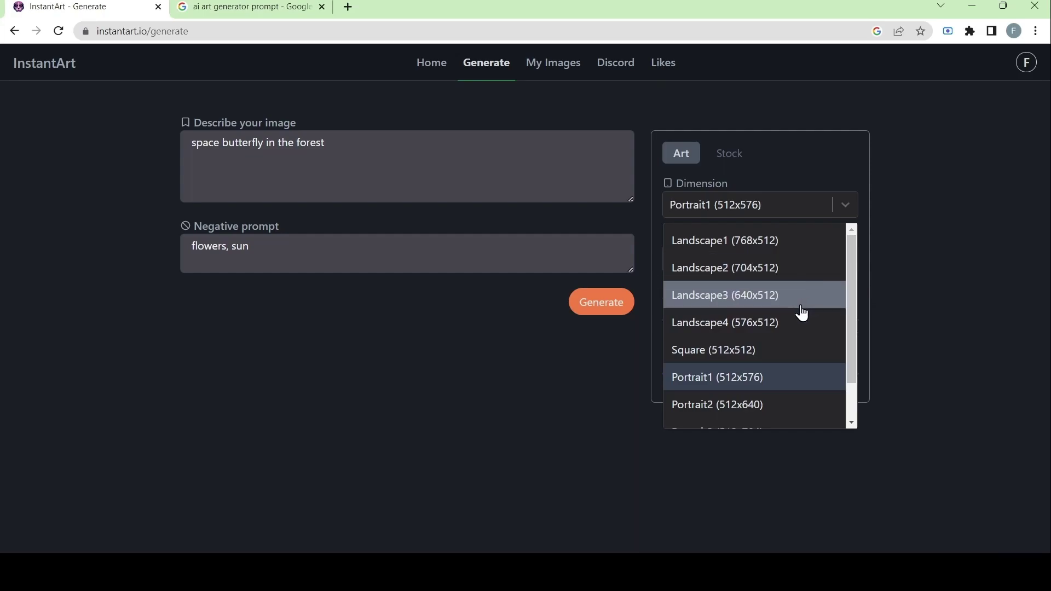
{"action": "left_click", "coordinate": [760, 204]}
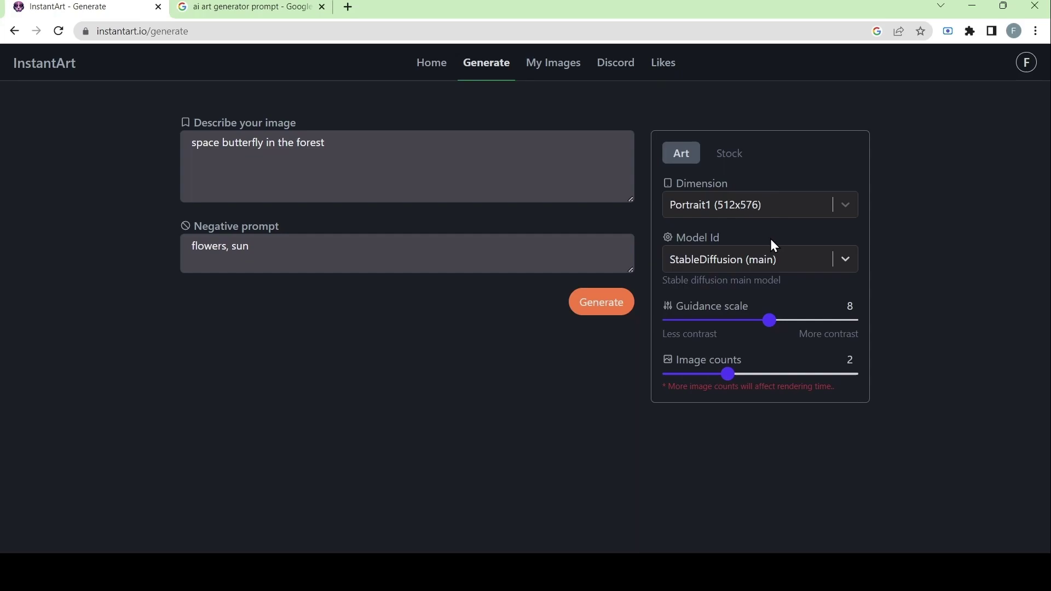
Step: Browse the Model Id list and keep StableDiffusion (main) as the model
{"action": "left_click", "coordinate": [769, 265]}
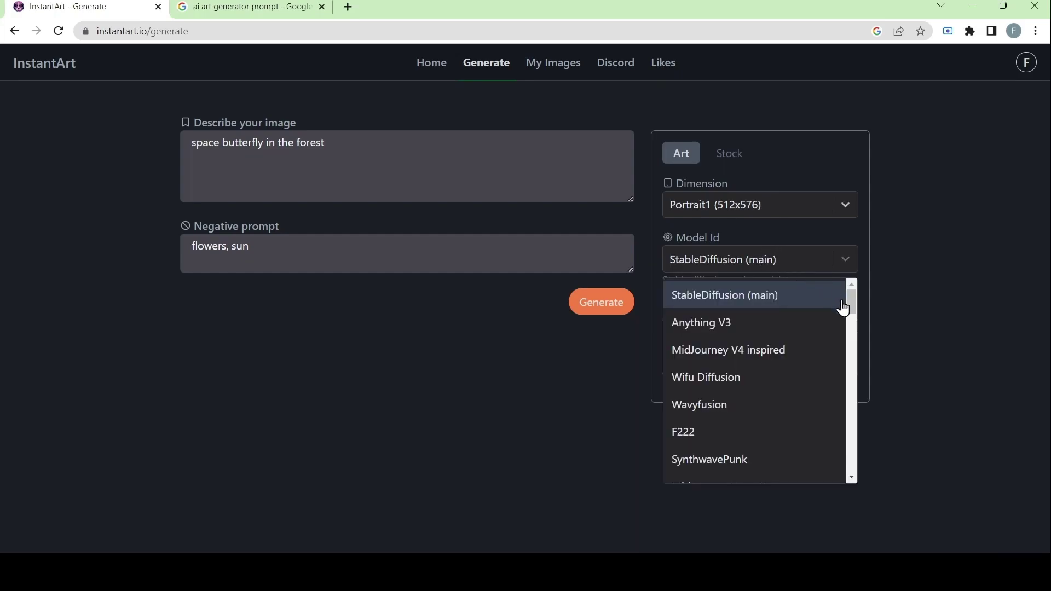
{"action": "mouse_move", "coordinate": [852, 307]}
{"action": "left_mouse_down"}
{"action": "mouse_move", "coordinate": [853, 474]}
{"action": "mouse_move", "coordinate": [852, 308]}
{"action": "left_mouse_up"}
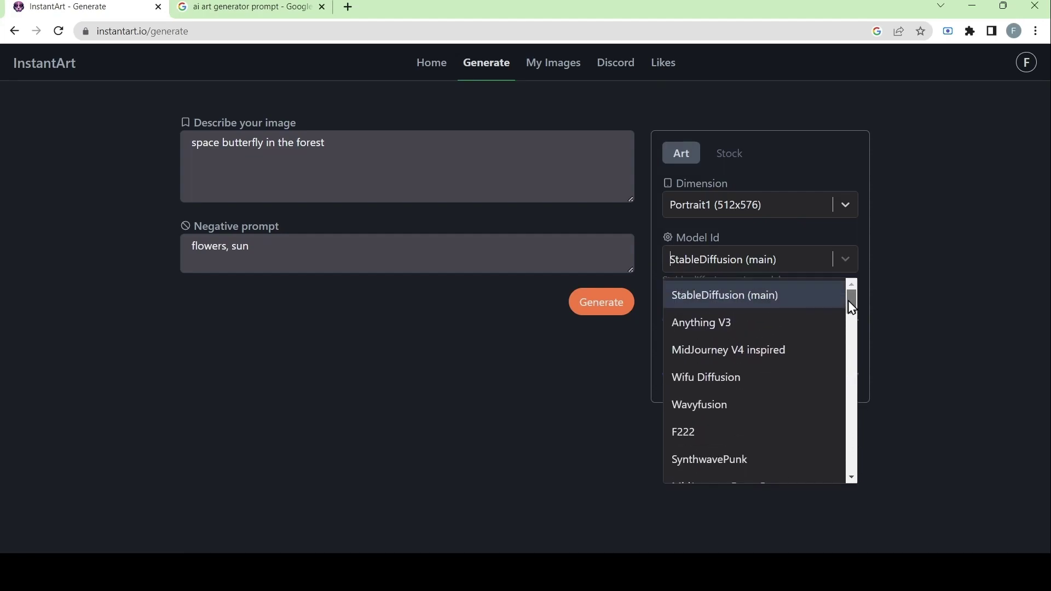
{"action": "left_click", "coordinate": [798, 267]}
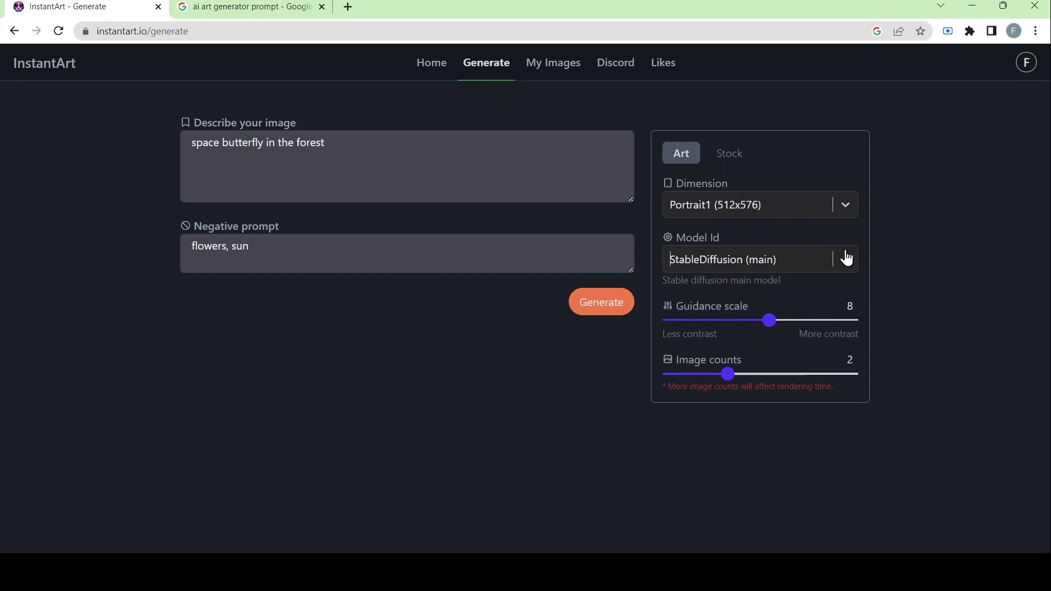
Step: Sweep the guidance scale between 3 and 13, settling on 9
{"action": "left_click", "coordinate": [752, 321]}
{"action": "left_click_drag", "start_coordinate": [751, 325], "coordinate": [659, 334]}
{"action": "left_click_drag", "start_coordinate": [663, 321], "coordinate": [855, 322]}
{"action": "left_click_drag", "start_coordinate": [861, 320], "coordinate": [804, 321]}
Step: Try image counts from 1 up to 4, then leave it at 2
{"action": "key", "text": "Left"}
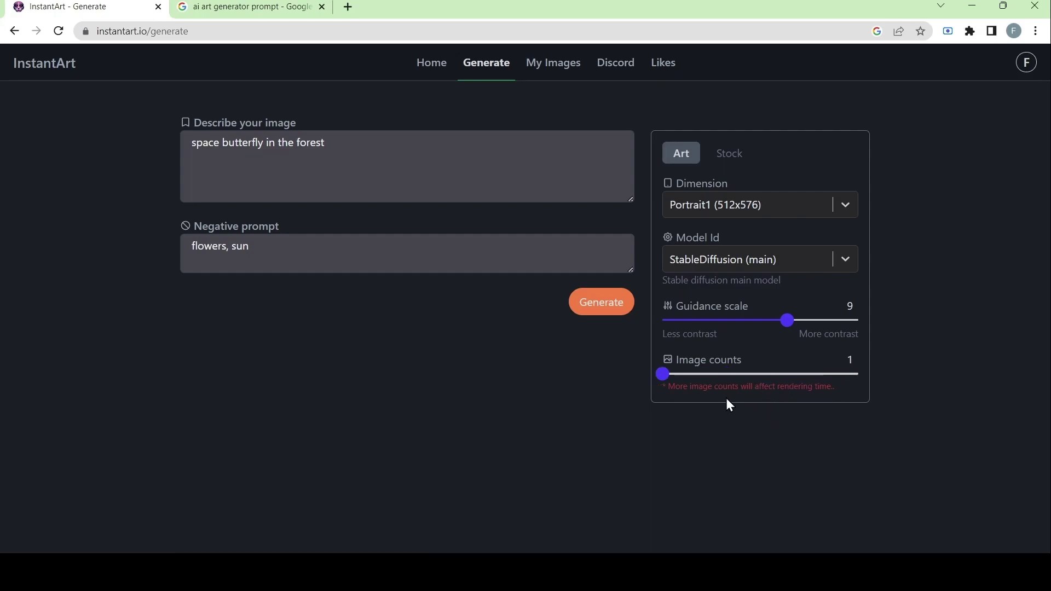
{"action": "left_click_drag", "start_coordinate": [662, 374], "coordinate": [834, 388]}
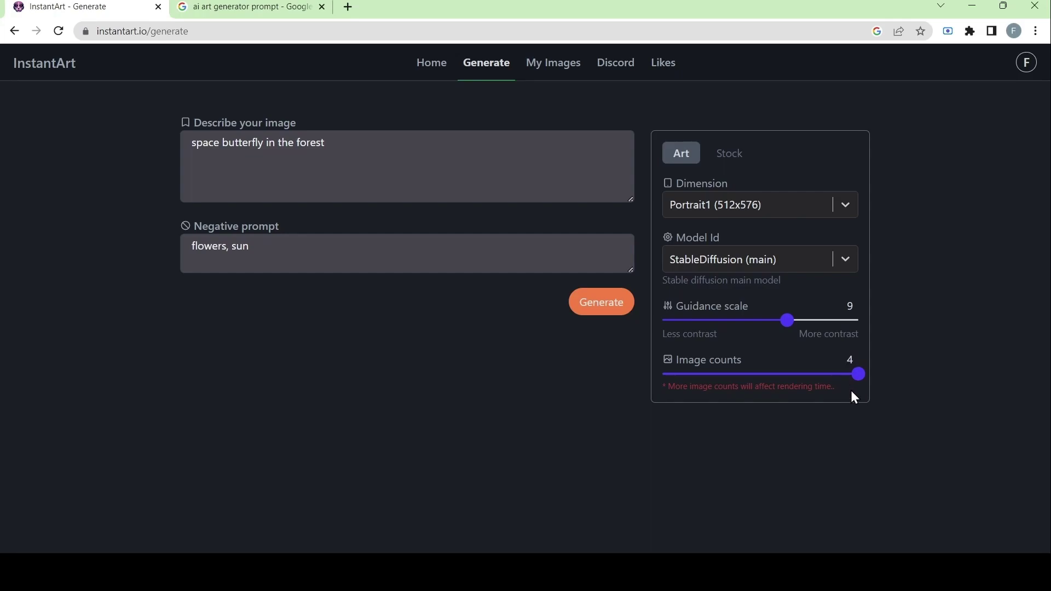
{"action": "left_click_drag", "start_coordinate": [853, 374], "coordinate": [738, 366]}
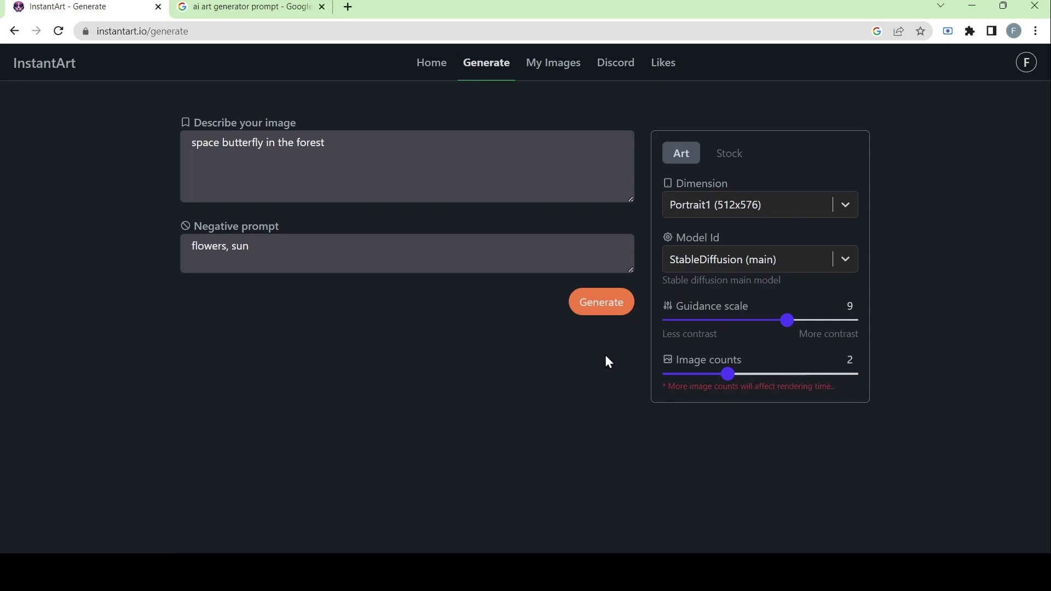
Step: Generate from the current settings and scroll through the two resulting butterfly images
{"action": "left_click", "coordinate": [608, 307]}
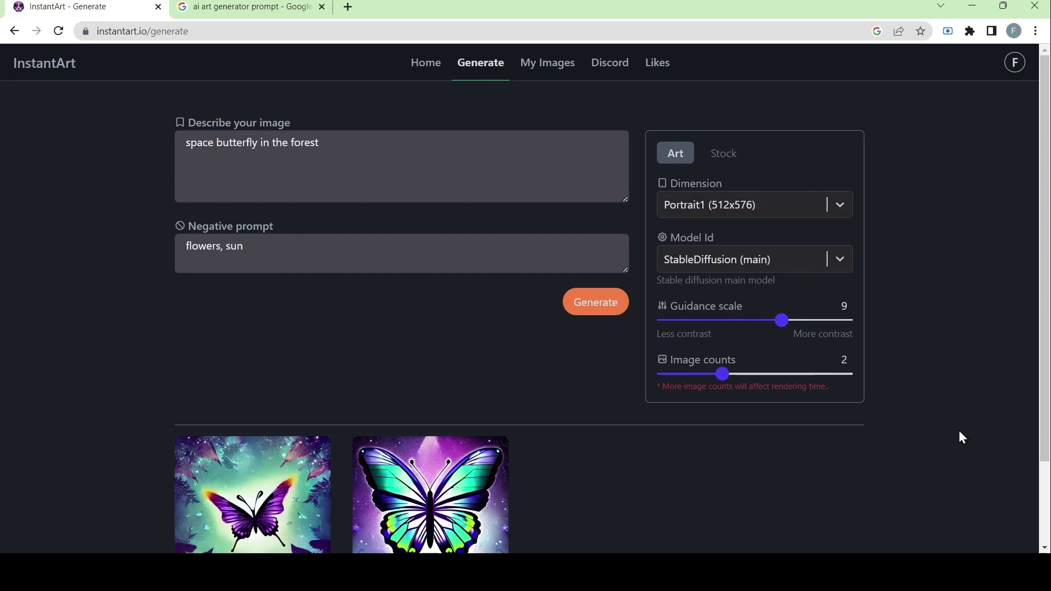
{"action": "scroll", "coordinate": [915, 415], "scroll_direction": "down", "scroll_amount": 2}
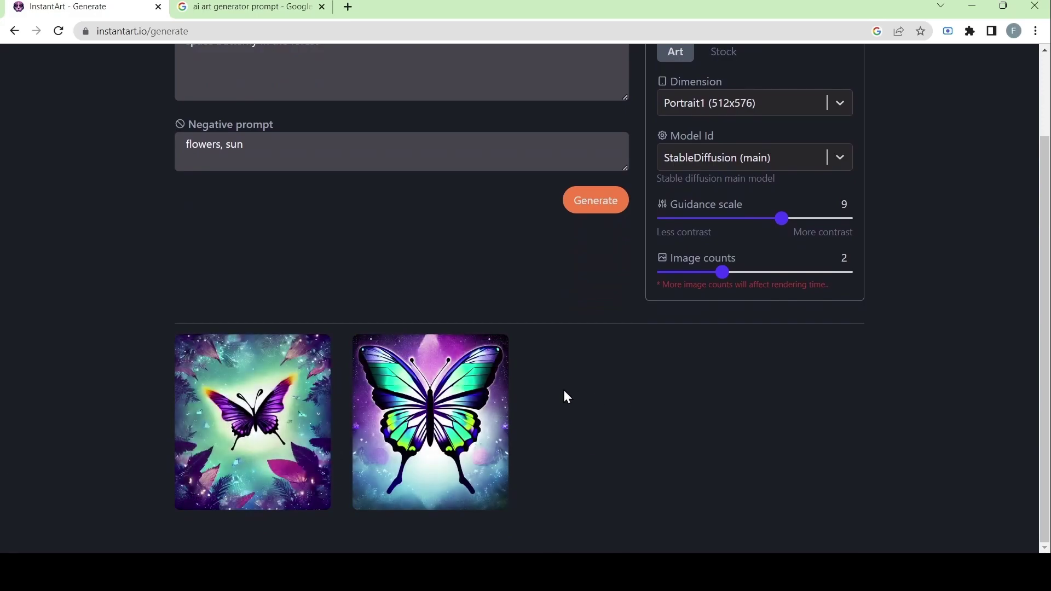
{"action": "scroll", "coordinate": [492, 290], "scroll_direction": "up", "scroll_amount": 2}
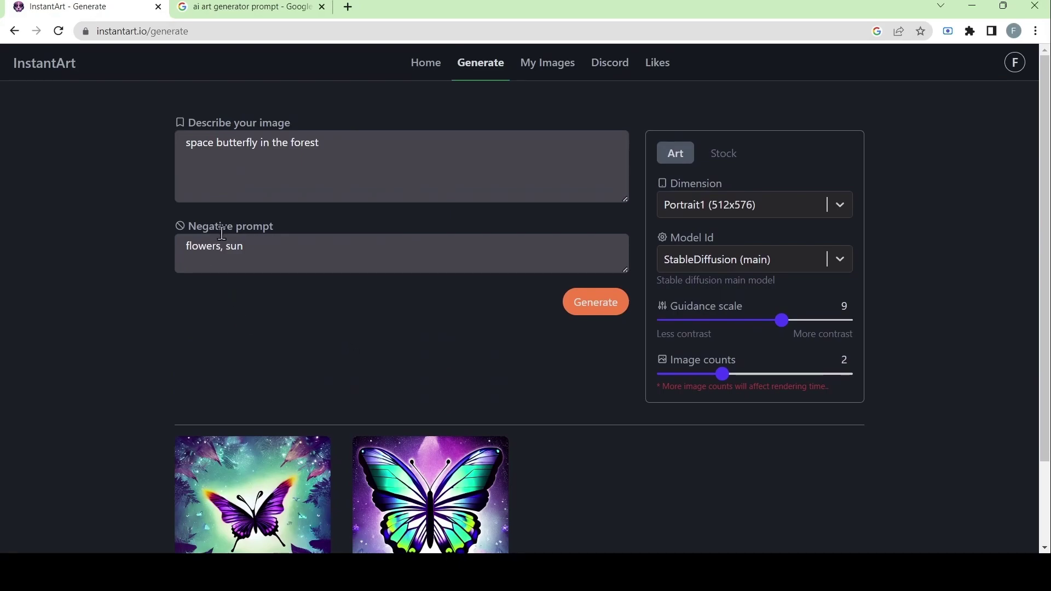
{"action": "scroll", "coordinate": [398, 363], "scroll_direction": "down", "scroll_amount": 2}
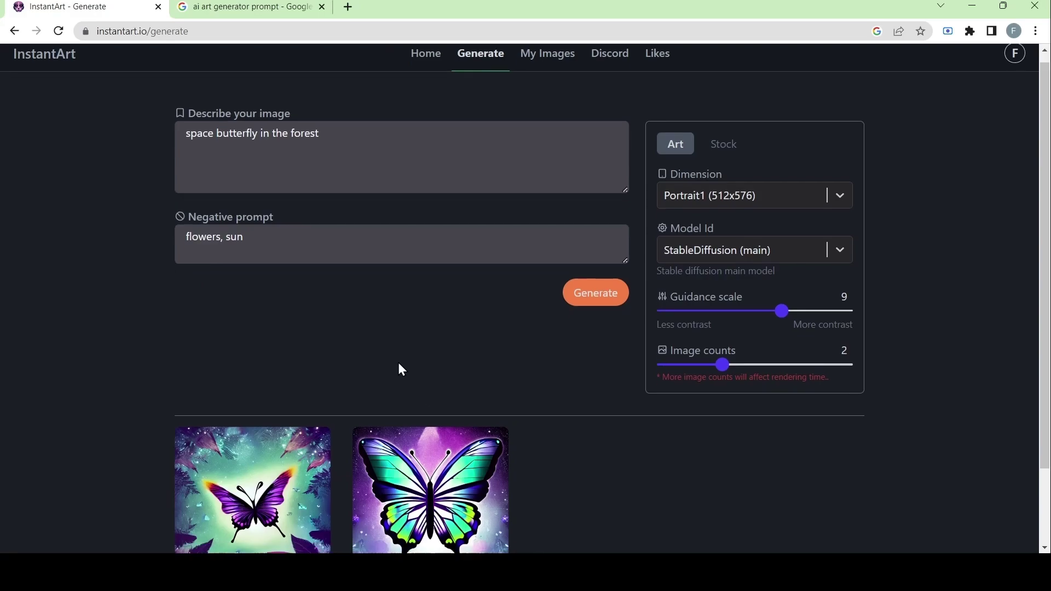
Step: View the purple butterfly's details, check My Generations, then return to the Generate page
{"action": "left_click", "coordinate": [246, 438]}
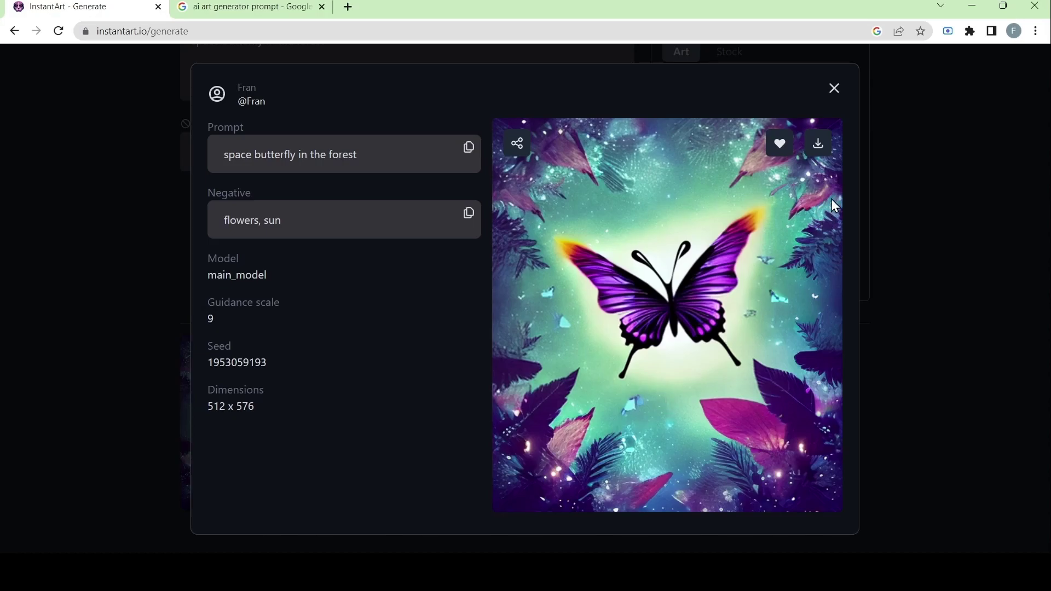
{"action": "left_click", "coordinate": [780, 145]}
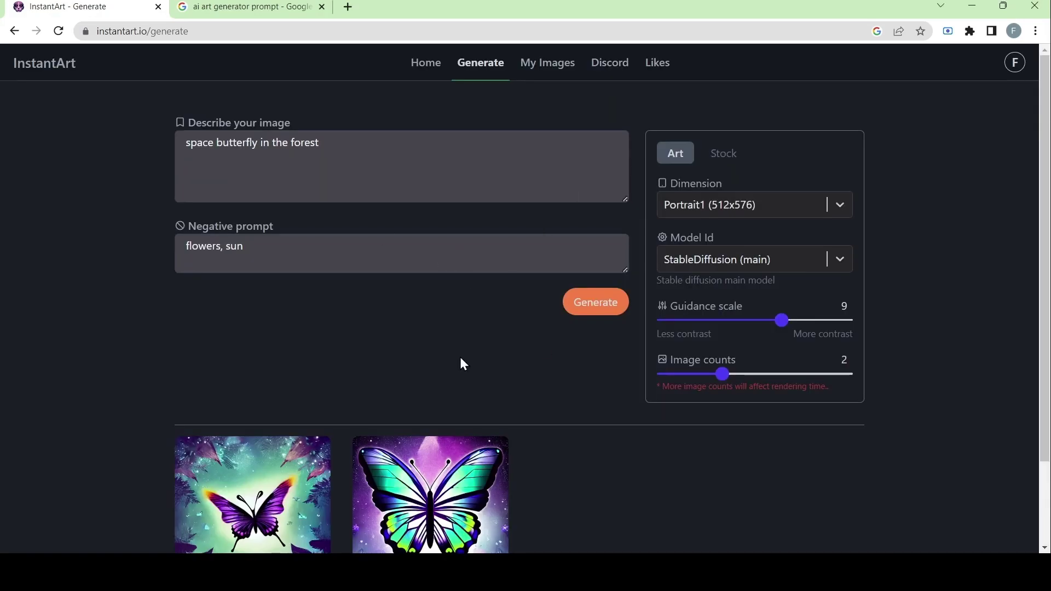
{"action": "scroll", "coordinate": [434, 344], "scroll_direction": "down", "scroll_amount": 2}
{"action": "scroll", "coordinate": [301, 333], "scroll_direction": "up", "scroll_amount": 2}
{"action": "left_click", "coordinate": [547, 63]}
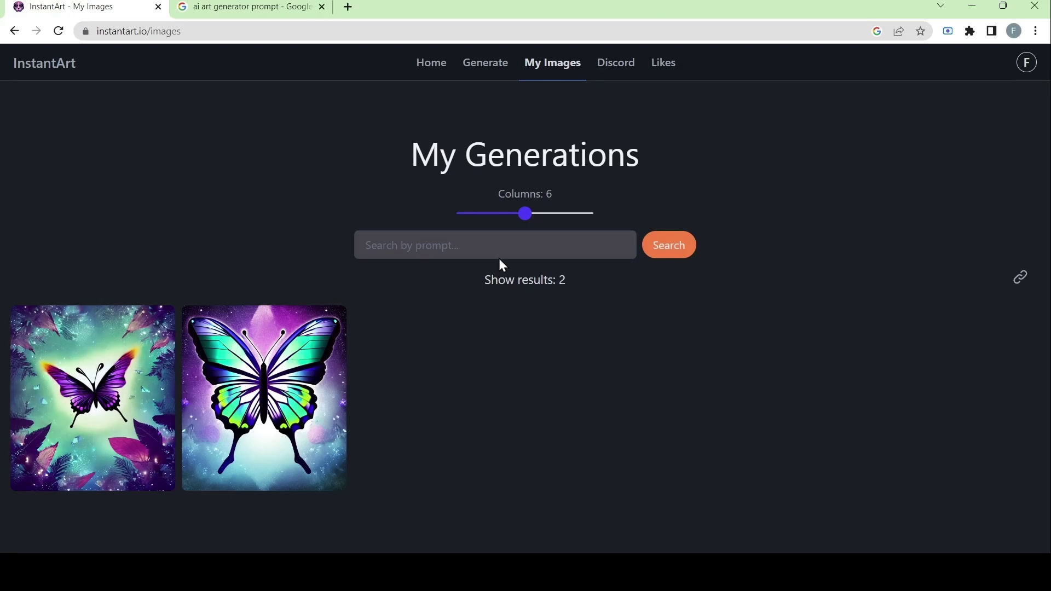
{"action": "key", "text": "alt+Left"}
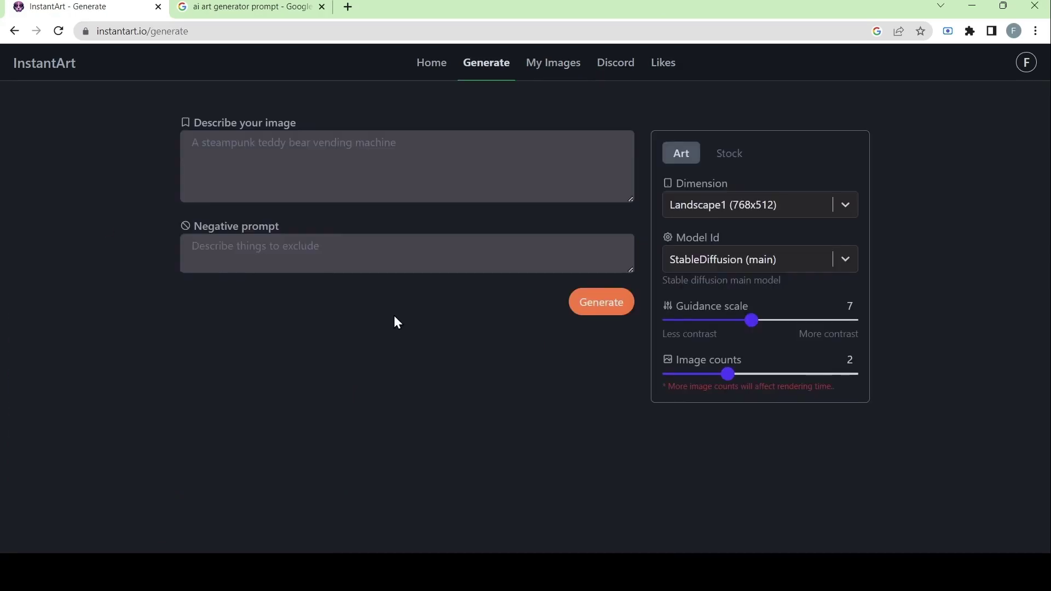
Step: Generate one Landscape1 (768x512) image with image count 1 and guidance scale 3
{"action": "left_click", "coordinate": [397, 157]}
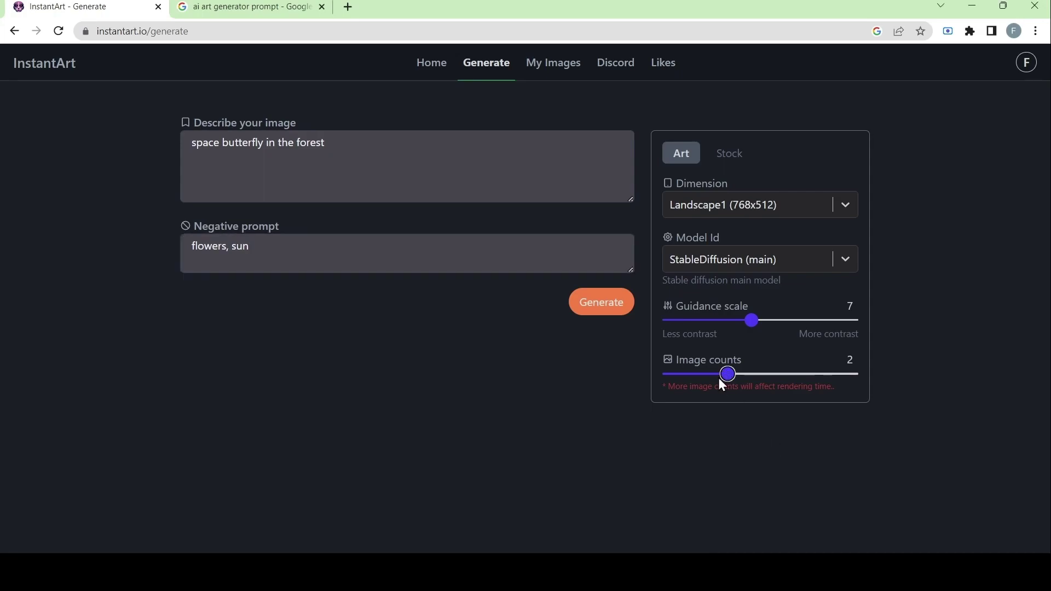
{"action": "left_click_drag", "start_coordinate": [728, 375], "coordinate": [663, 375]}
{"action": "left_click_drag", "start_coordinate": [743, 324], "coordinate": [682, 329]}
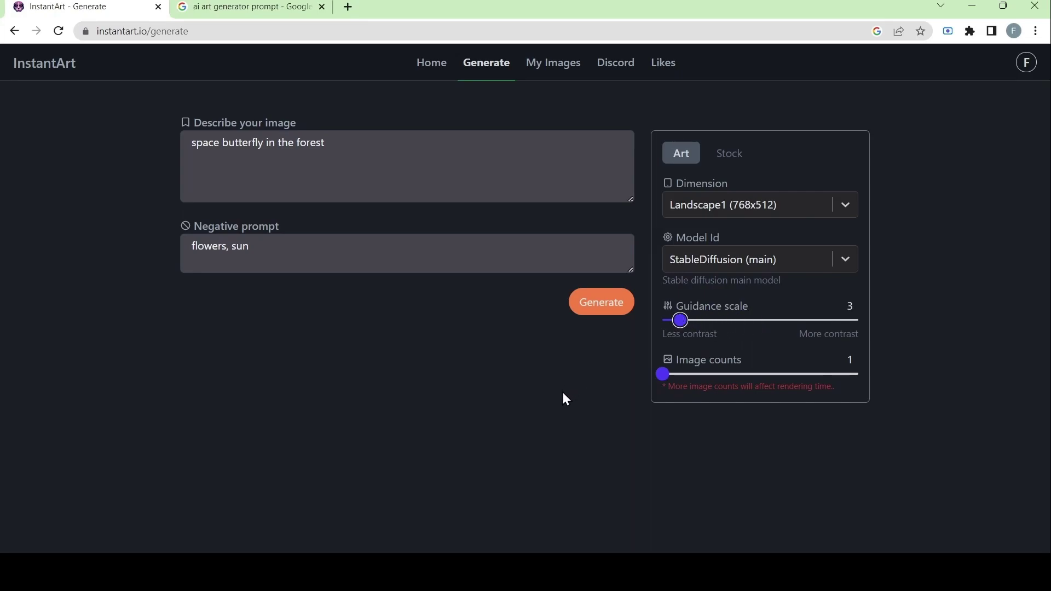
{"action": "left_click", "coordinate": [604, 308]}
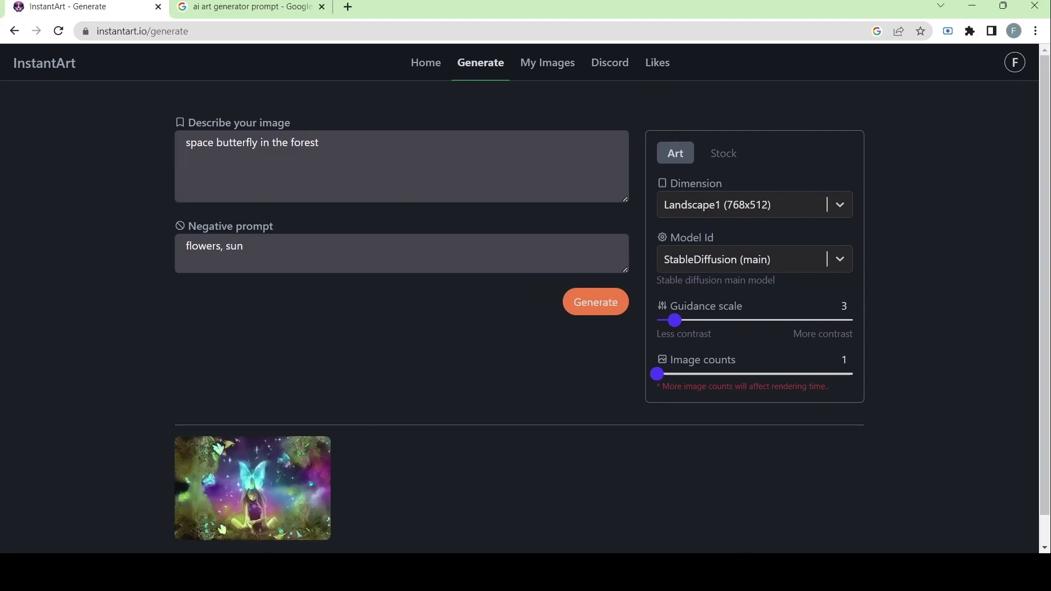
Step: Open the detail view of the new butterfly result
{"action": "left_click", "coordinate": [265, 499]}
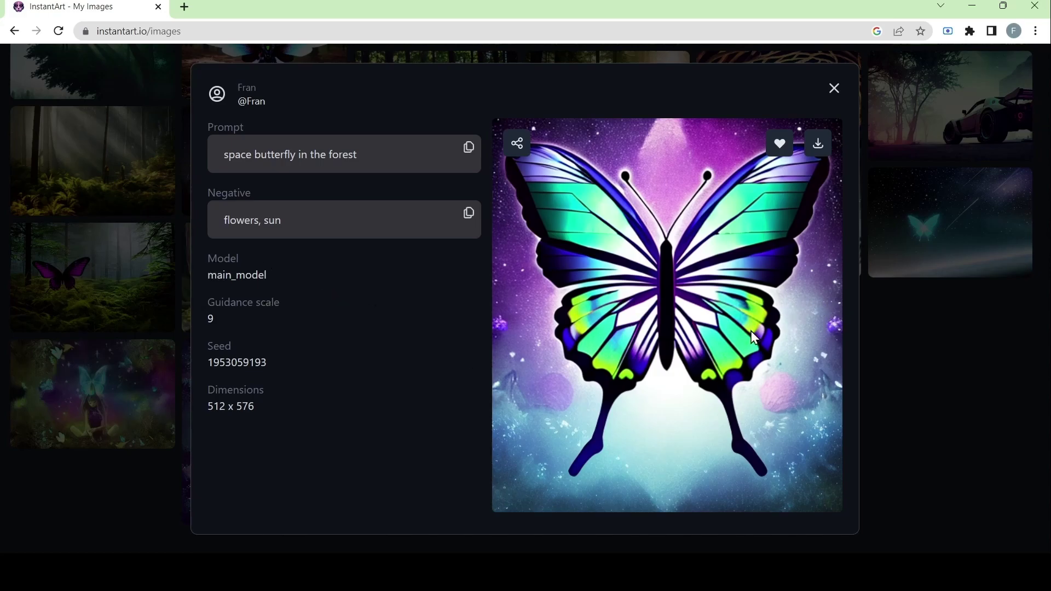
Step: Open the glowing cyan anything-v3 butterfly's details, then advance to the midjourney forest image
{"action": "left_click", "coordinate": [919, 300]}
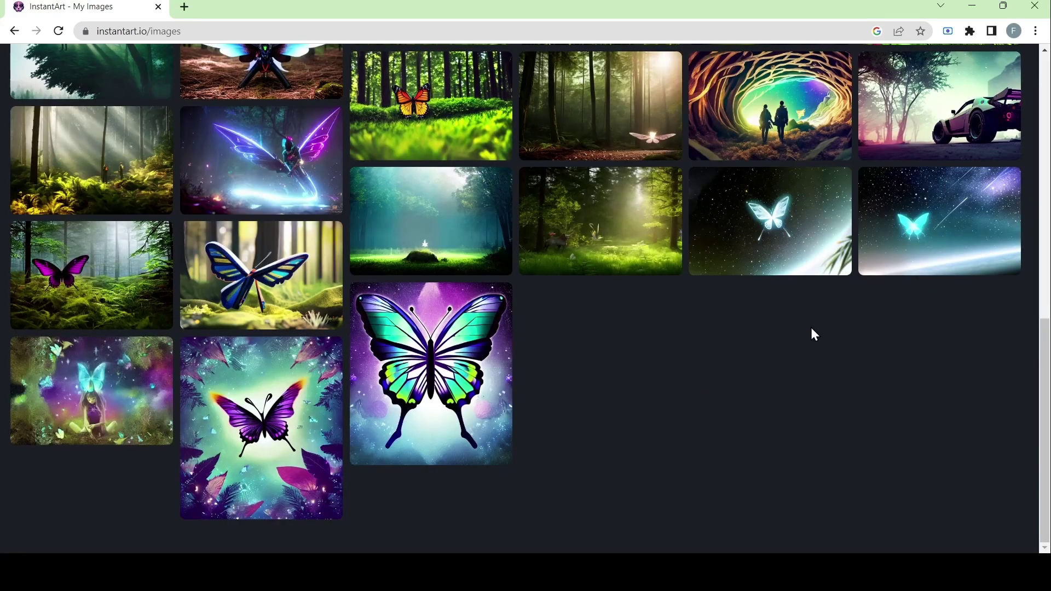
{"action": "scroll", "coordinate": [815, 334], "scroll_direction": "up", "scroll_amount": 1}
{"action": "left_click", "coordinate": [944, 313]}
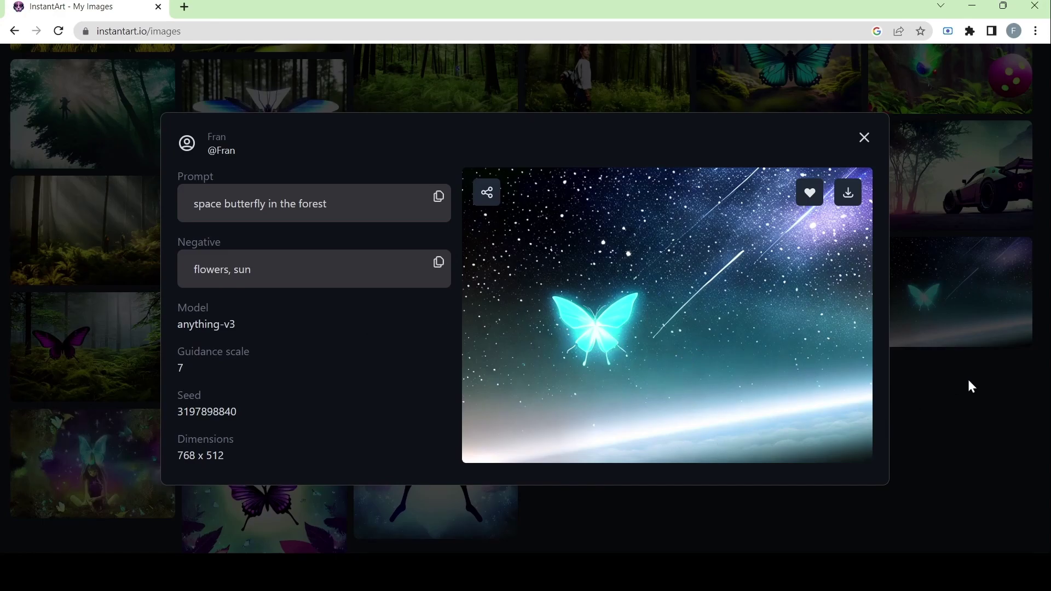
{"action": "key", "text": "Right"}
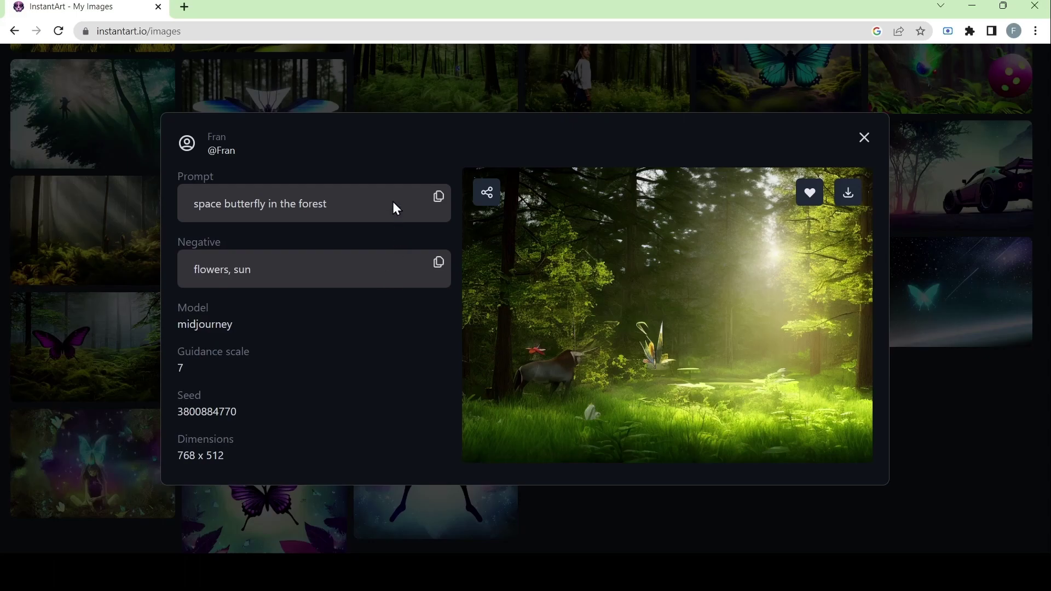
Step: Step through the wifu, wavy, f222 and synthwave results to the arcane-diffusion neon butterfly
{"action": "left_click", "coordinate": [711, 415]}
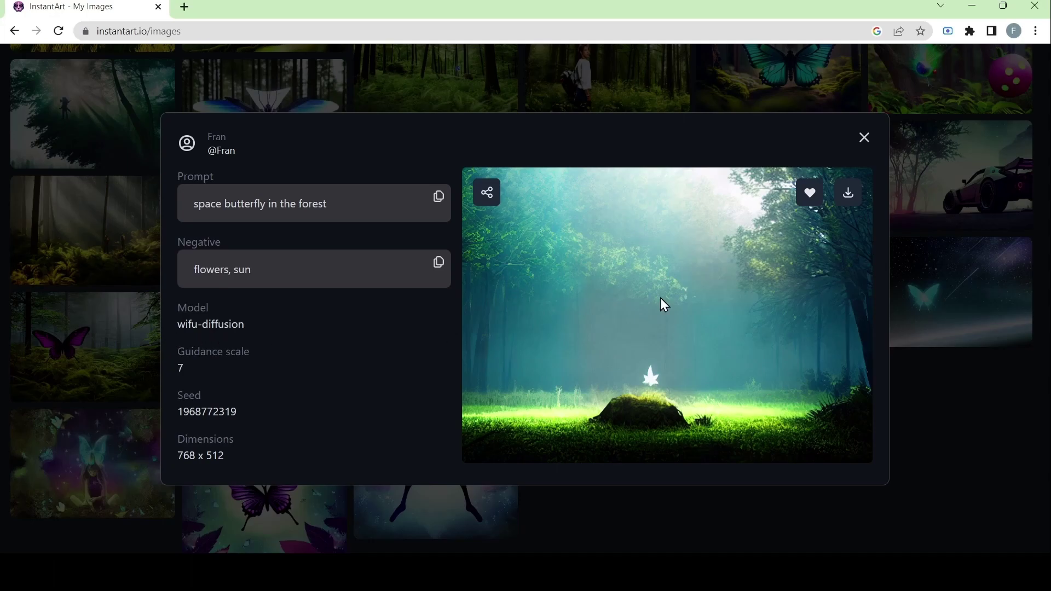
{"action": "left_click", "coordinate": [595, 363]}
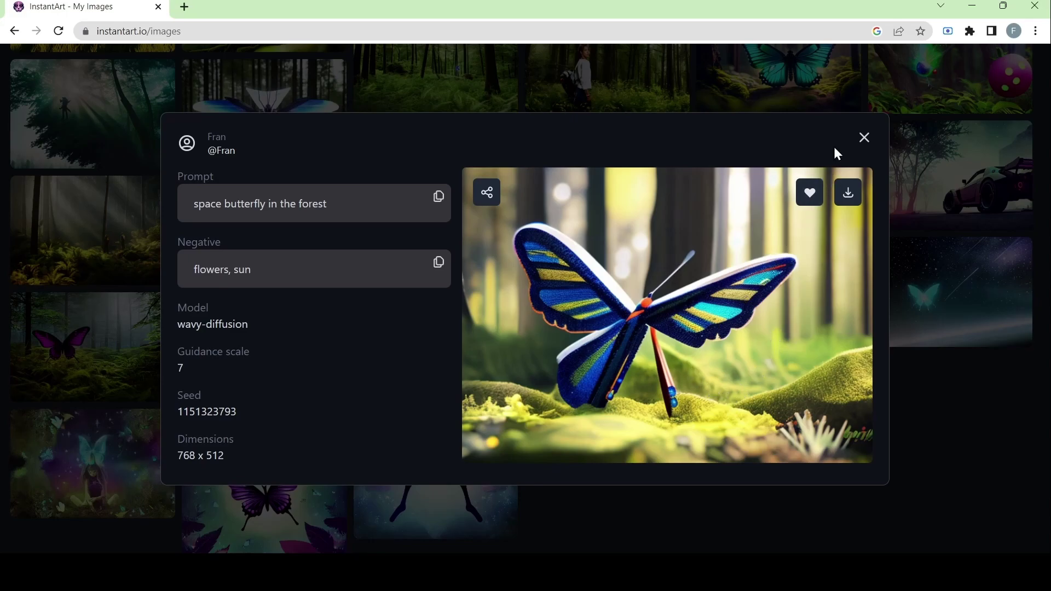
{"action": "left_click", "coordinate": [863, 138]}
{"action": "left_click", "coordinate": [383, 390]}
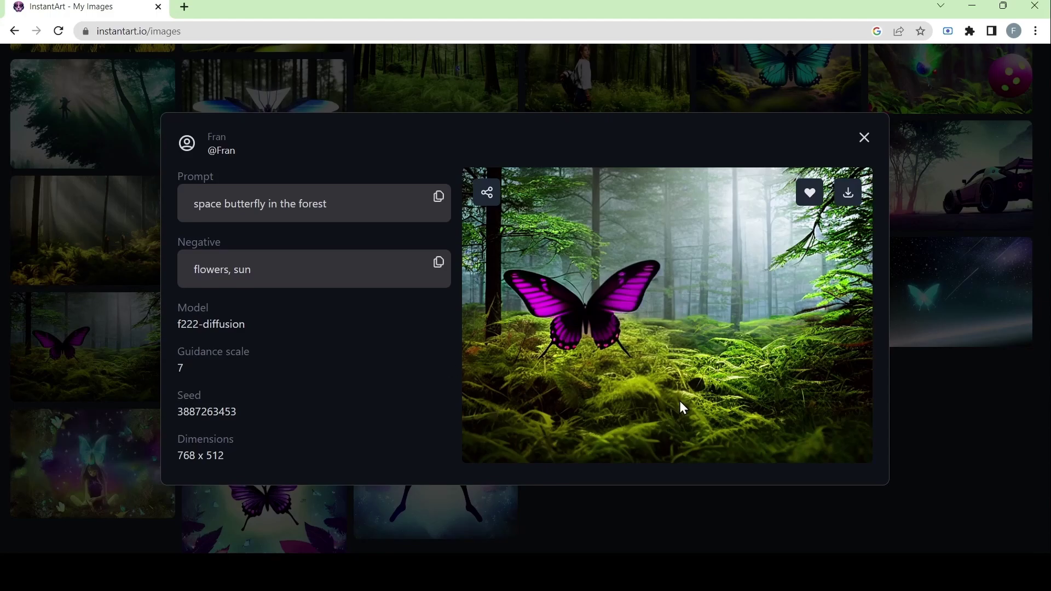
{"action": "left_click", "coordinate": [279, 385]}
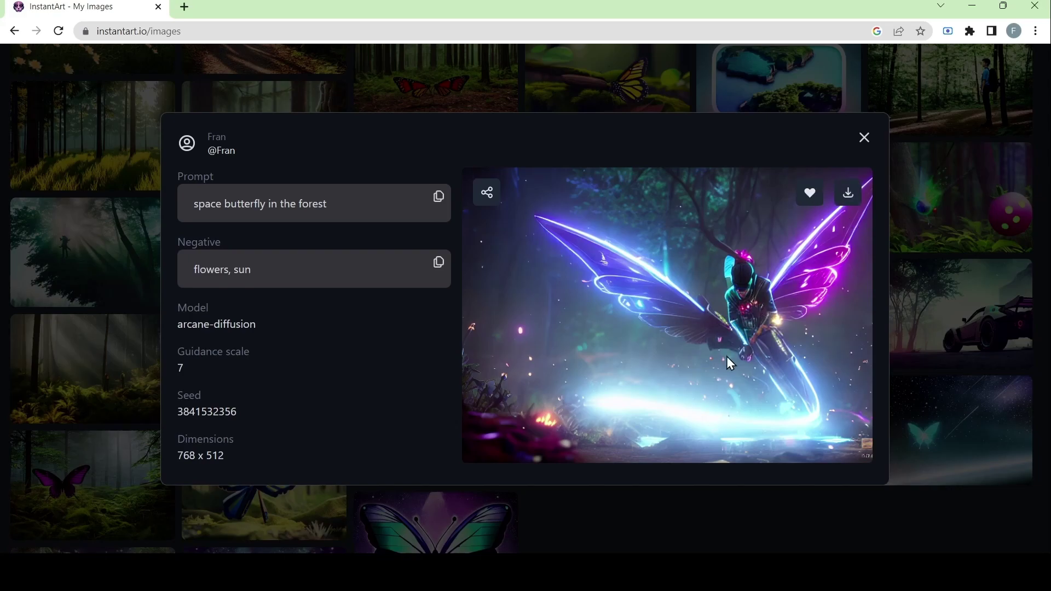
Step: Step through the mo-di, food-crit, vintedois and portraitplus results to the modelshoot-diffusion hiker image
{"action": "left_click", "coordinate": [648, 339]}
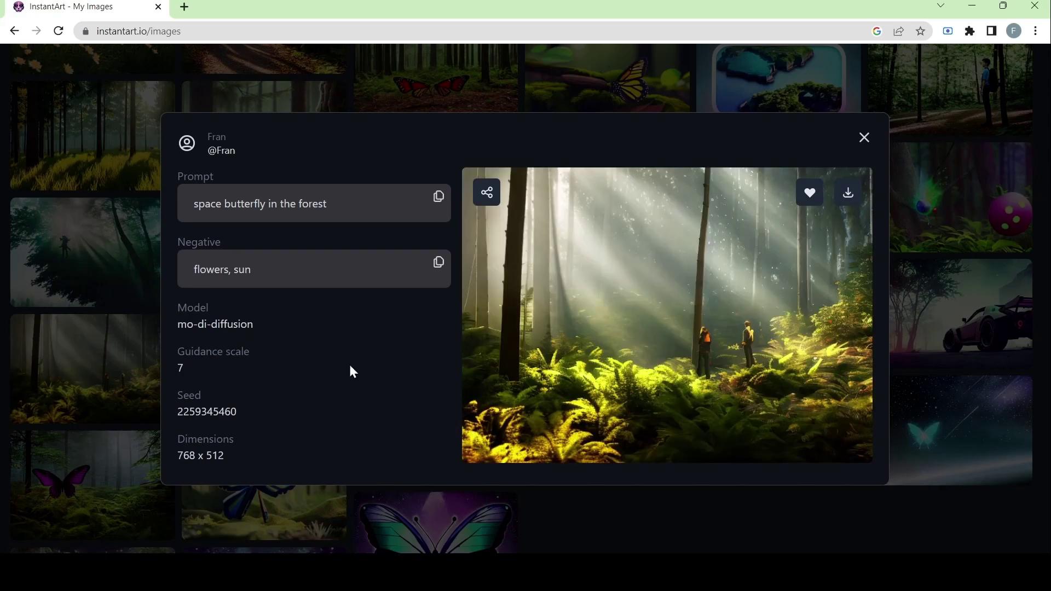
{"action": "left_click", "coordinate": [859, 171]}
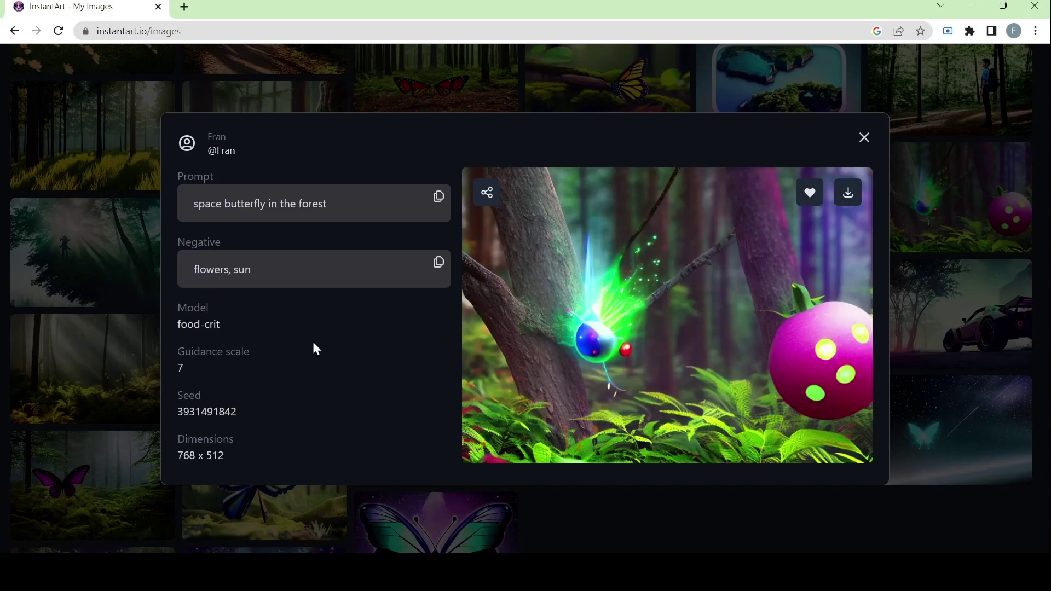
{"action": "key", "text": "Right"}
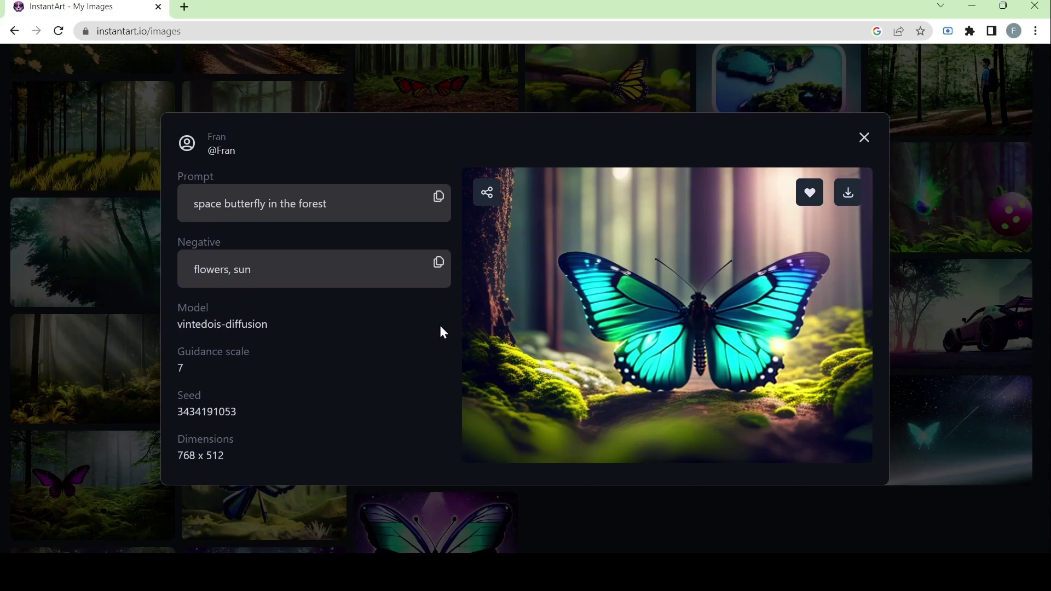
{"action": "key", "text": "Right"}
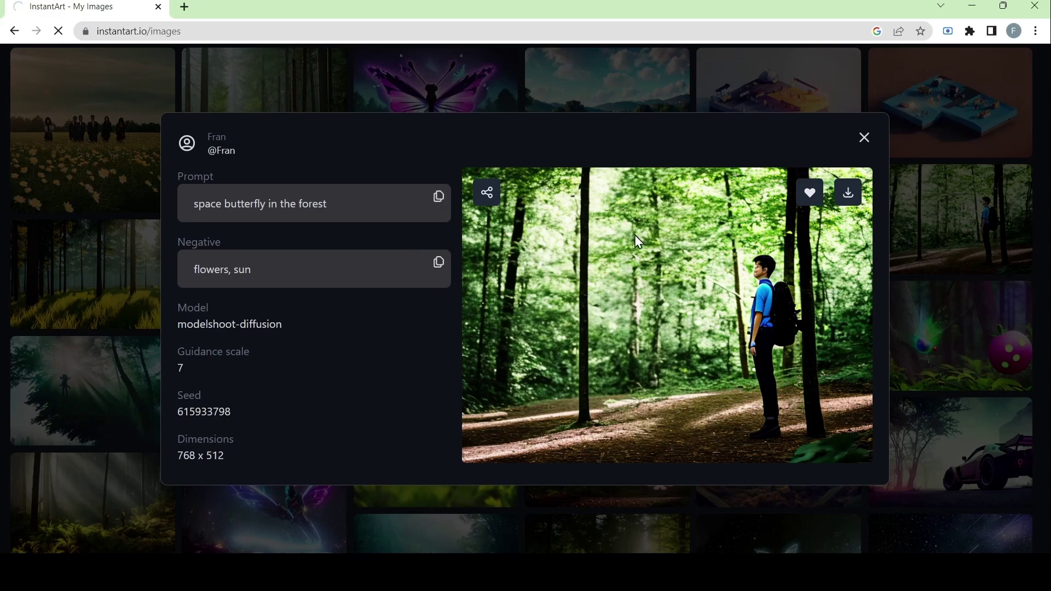
Step: Advance past icons, naturitize, linkedin, woolitize, firewatch, lowpoly and disco images to the main_model purple butterfly
{"action": "key", "text": "Right"}
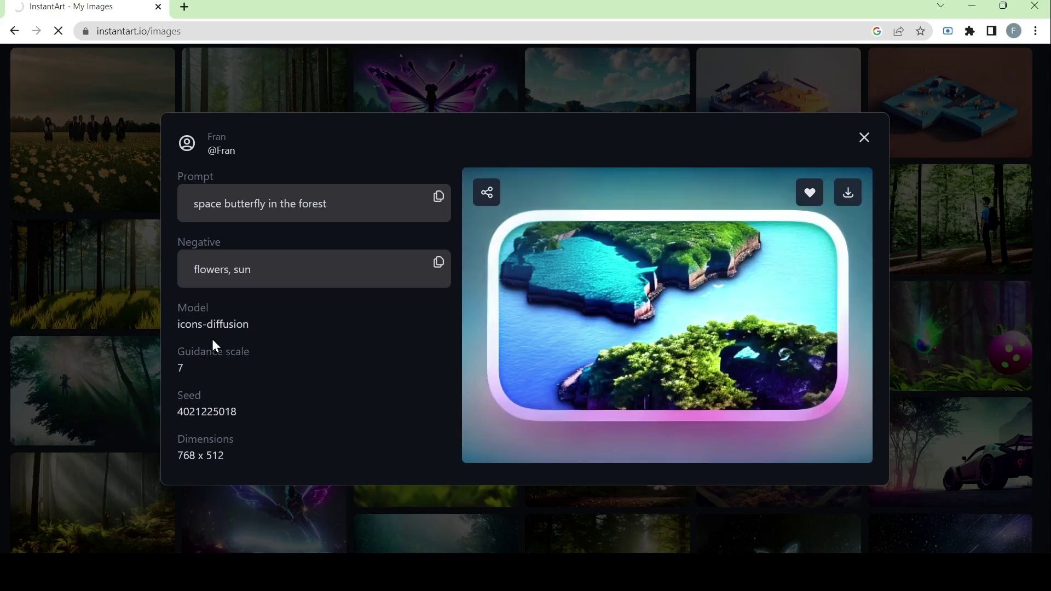
{"action": "key", "text": "Right"}
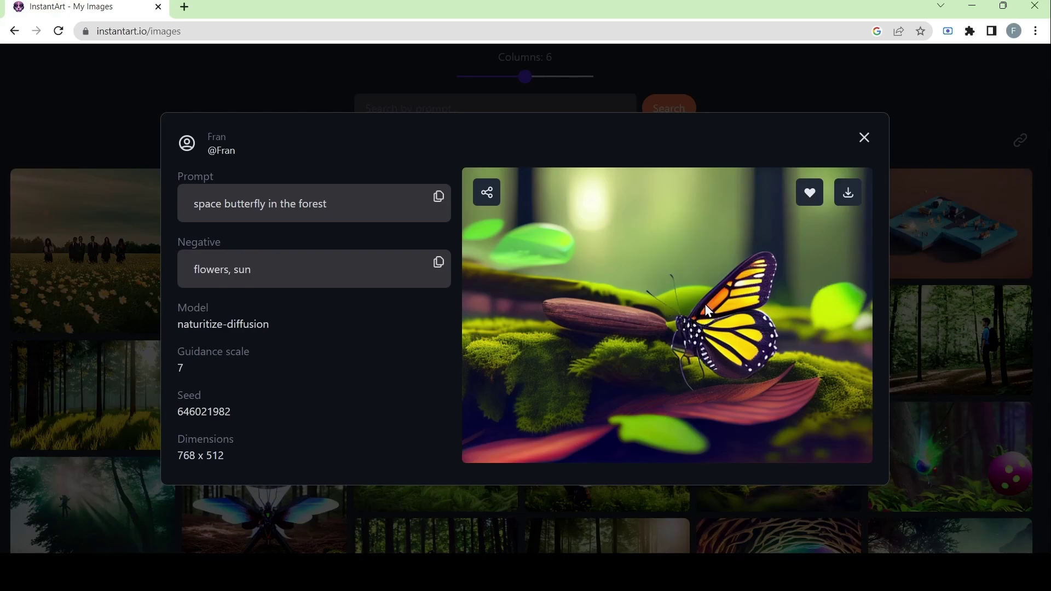
{"action": "key", "text": "Right"}
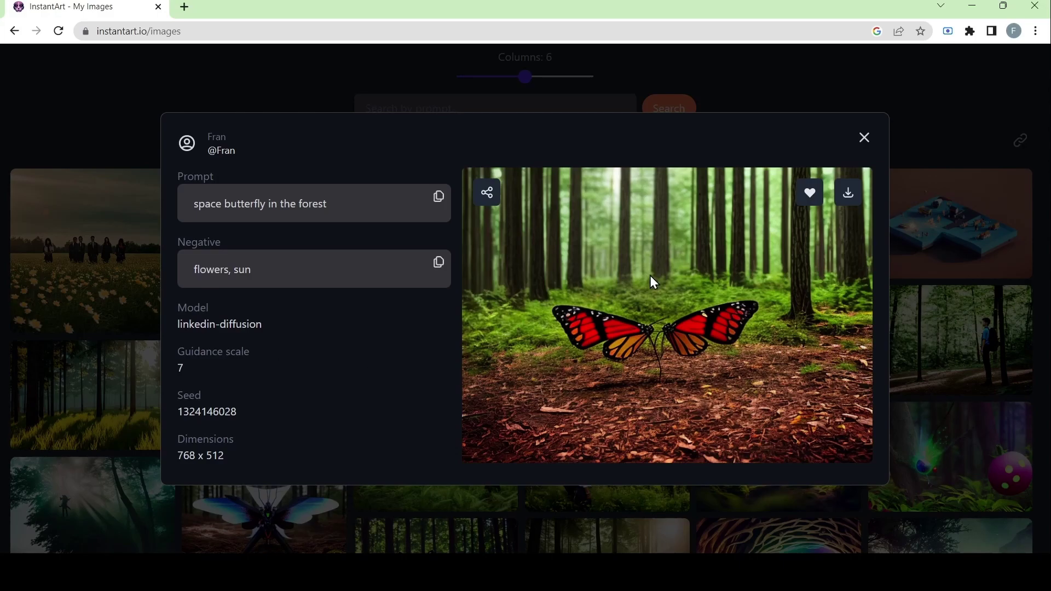
{"action": "key", "text": "Right"}
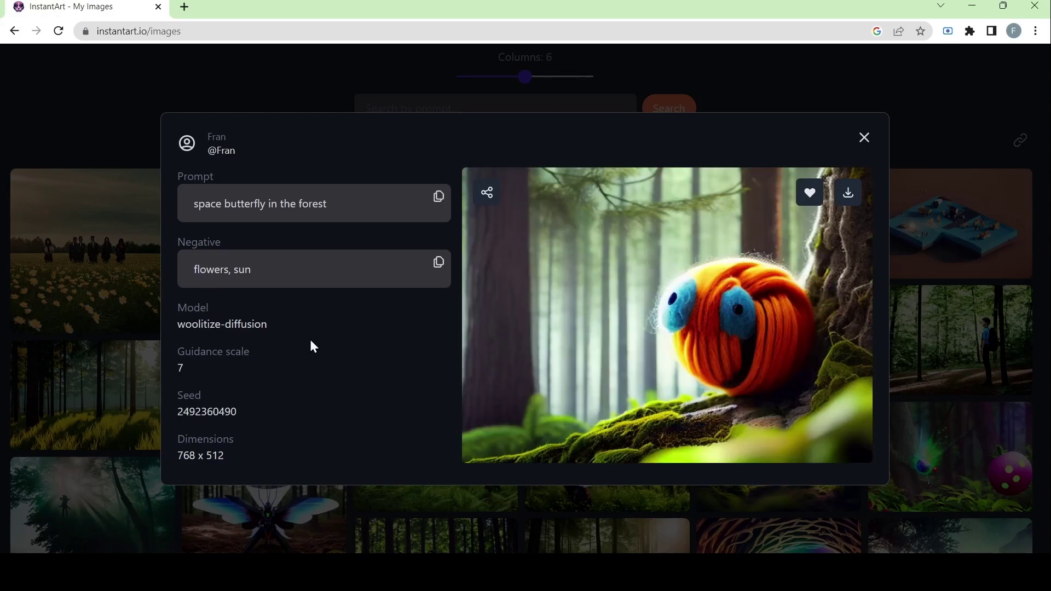
{"action": "key", "text": "Right"}
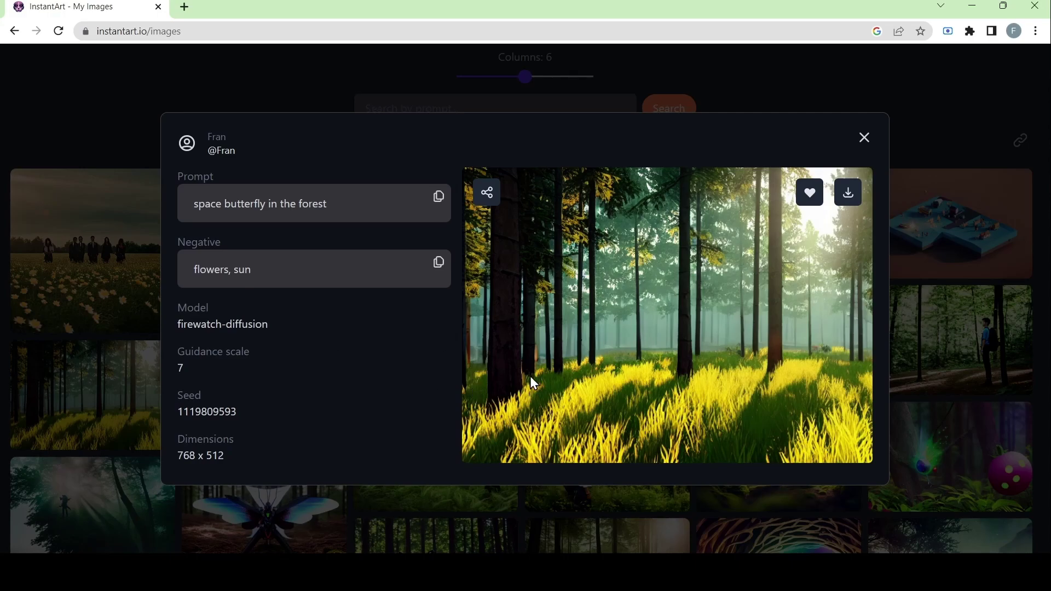
{"action": "key", "text": "Right"}
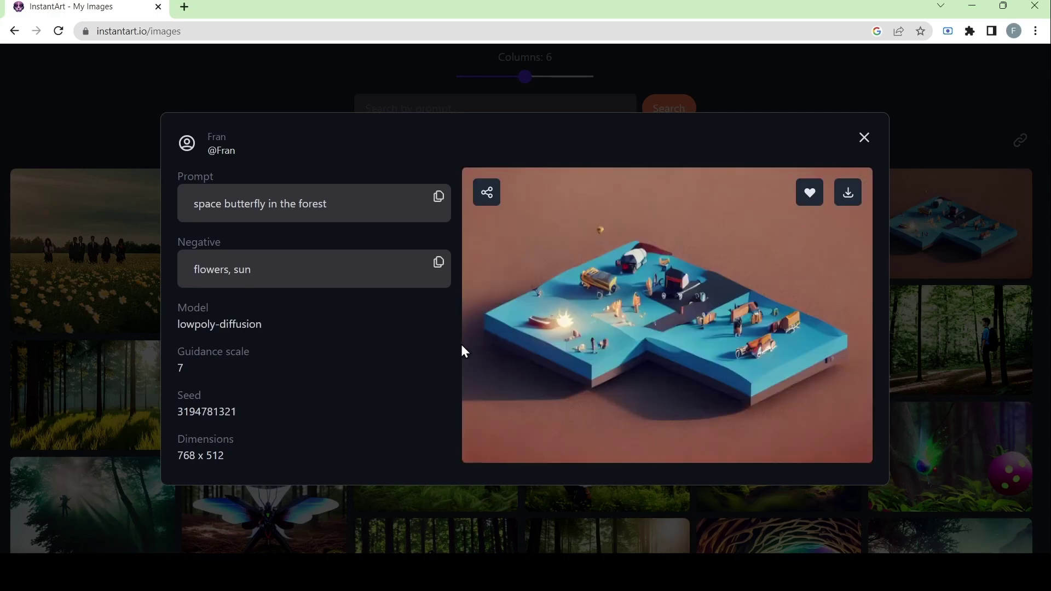
{"action": "key", "text": "Right"}
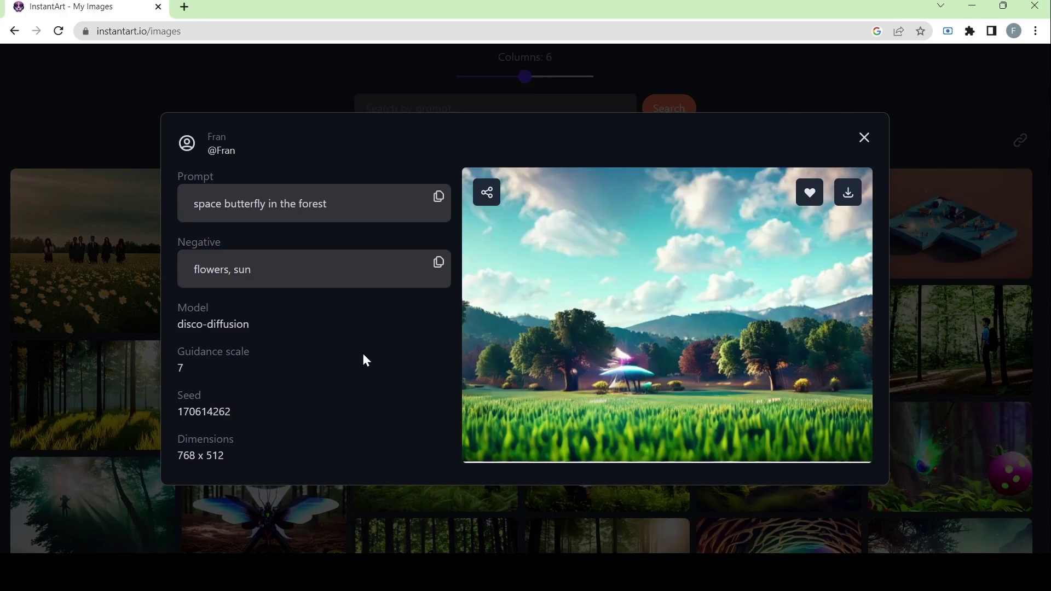
{"action": "key", "text": "Right"}
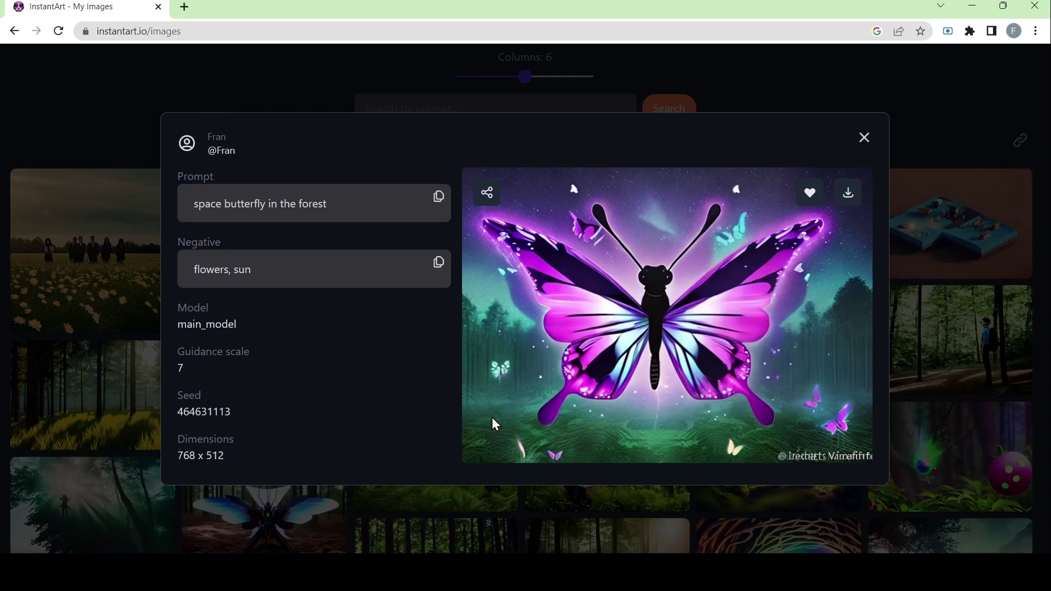
Step: Generate one 512x512 Stock Analog Diffusion image with Image counts reduced to 1
{"action": "left_click", "coordinate": [864, 138]}
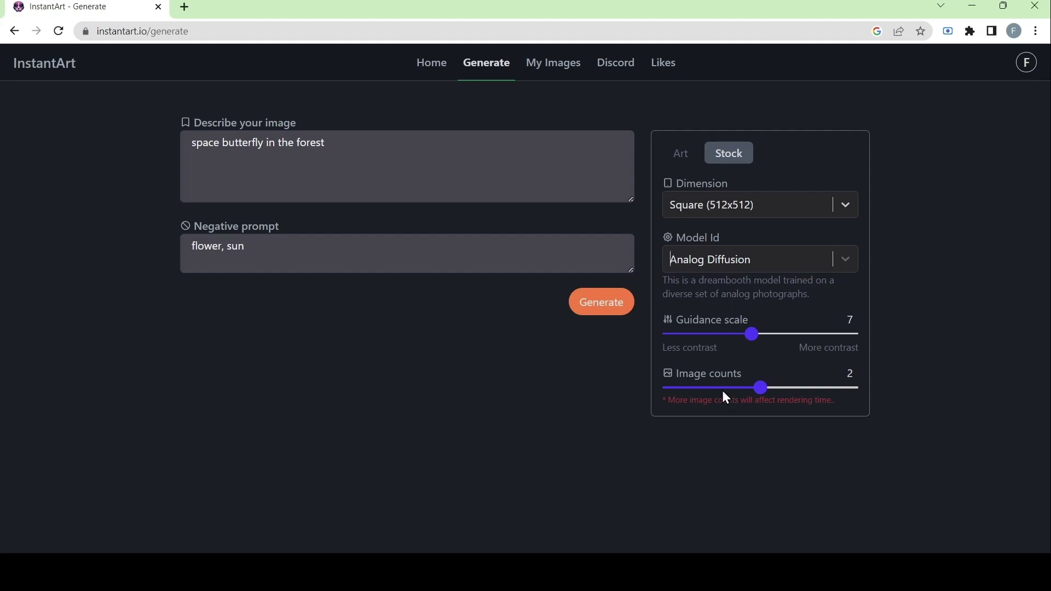
{"action": "left_click_drag", "start_coordinate": [760, 389], "coordinate": [650, 391]}
{"action": "left_click", "coordinate": [614, 316]}
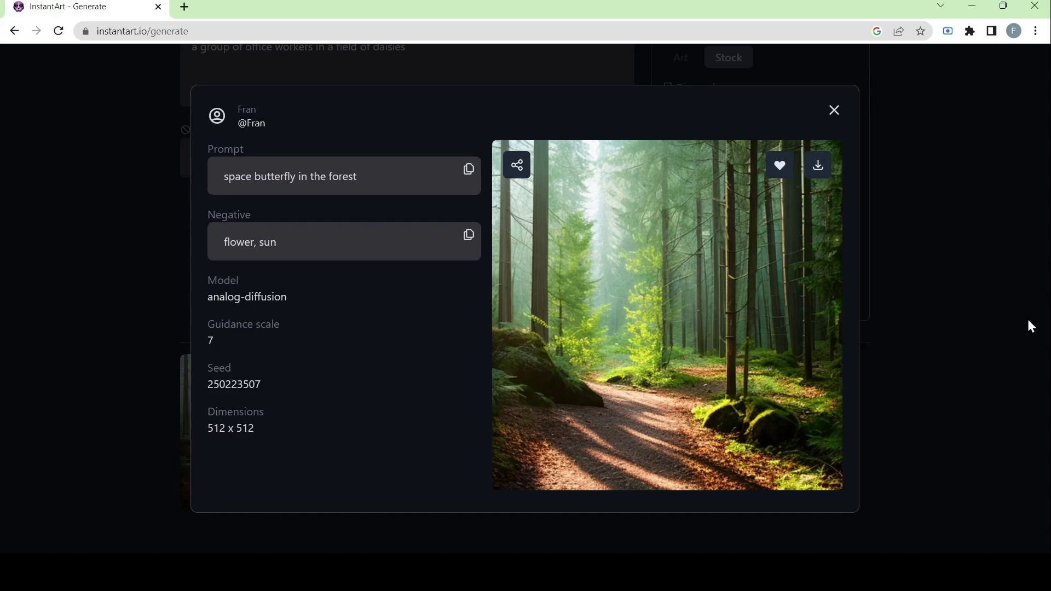
Step: Close the new analog-diffusion office-workers image's details to return to the gallery
{"action": "left_click", "coordinate": [1027, 317]}
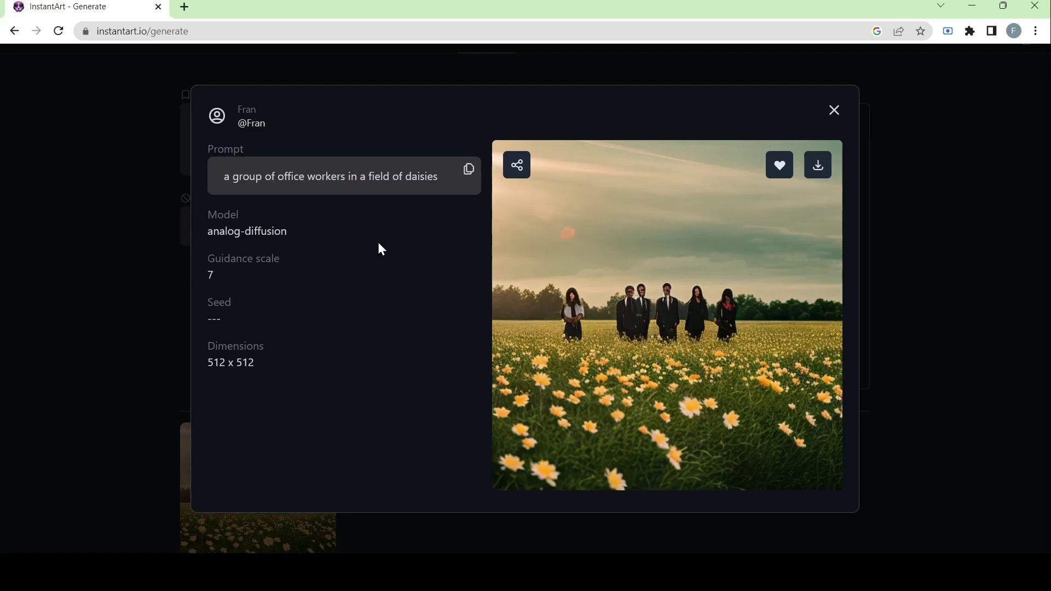
Step: Open the Discord invite from the nav bar, then return to the Likes page
{"action": "scroll", "coordinate": [619, 327], "scroll_direction": "down", "scroll_amount": 1}
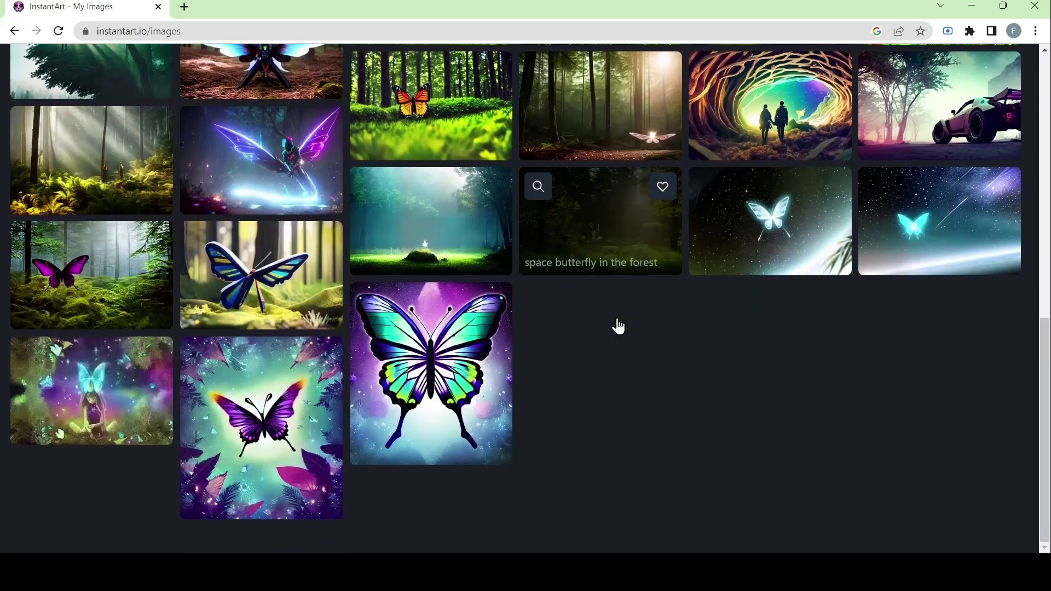
{"action": "scroll", "coordinate": [618, 327], "scroll_direction": "up", "scroll_amount": 10}
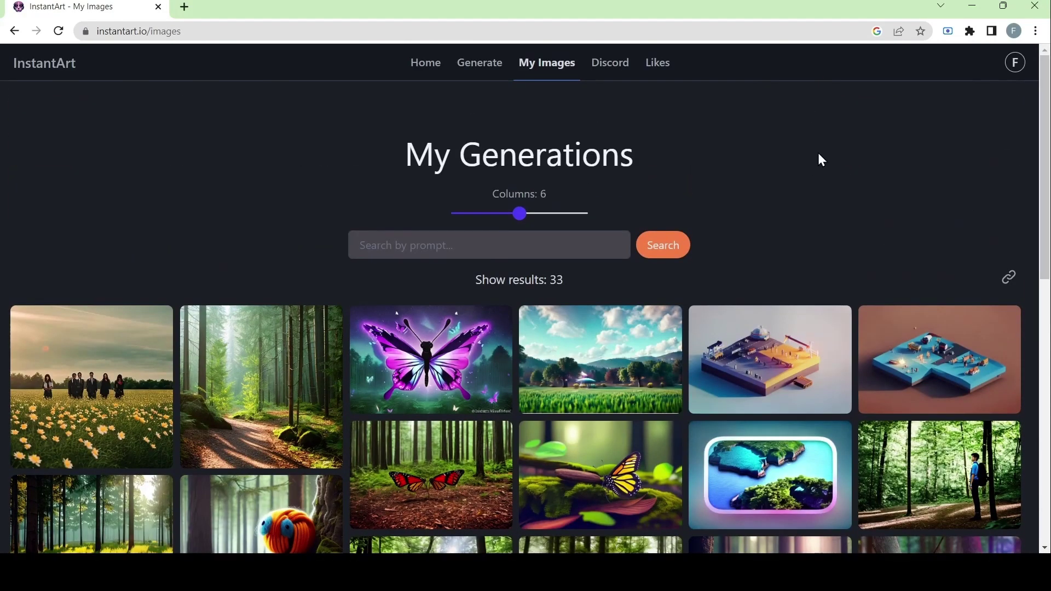
{"action": "scroll", "coordinate": [930, 372], "scroll_direction": "down", "scroll_amount": 5}
{"action": "scroll", "coordinate": [883, 386], "scroll_direction": "up", "scroll_amount": 5}
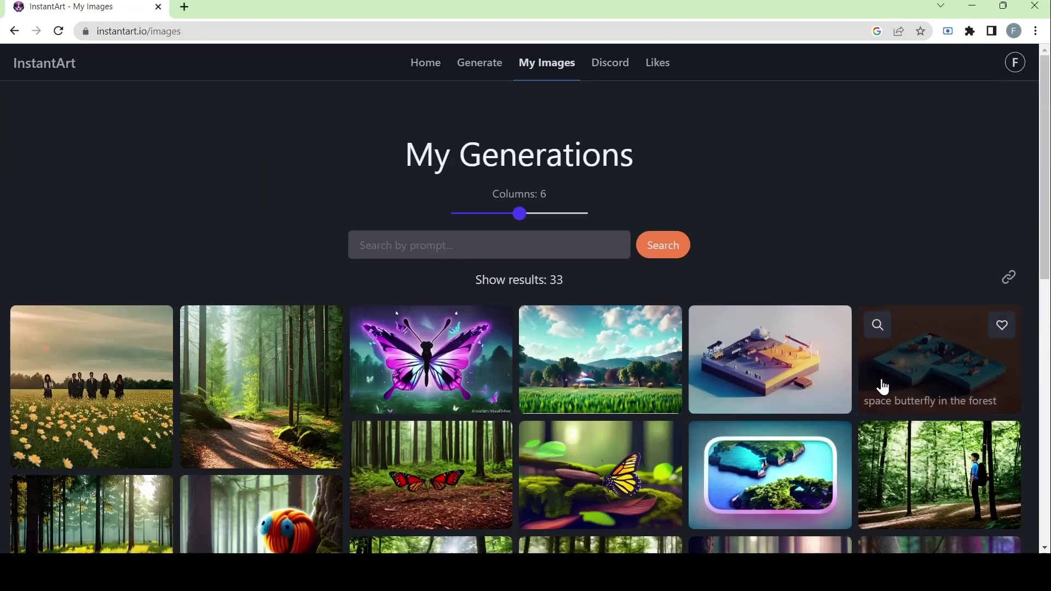
{"action": "left_click", "coordinate": [600, 77]}
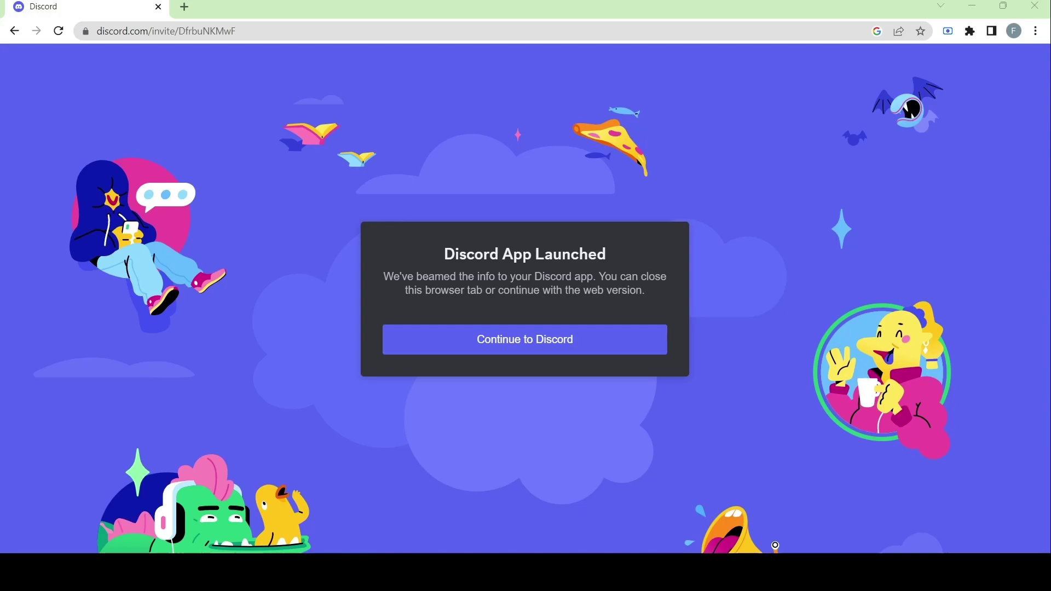
{"action": "key", "text": "alt+Left"}
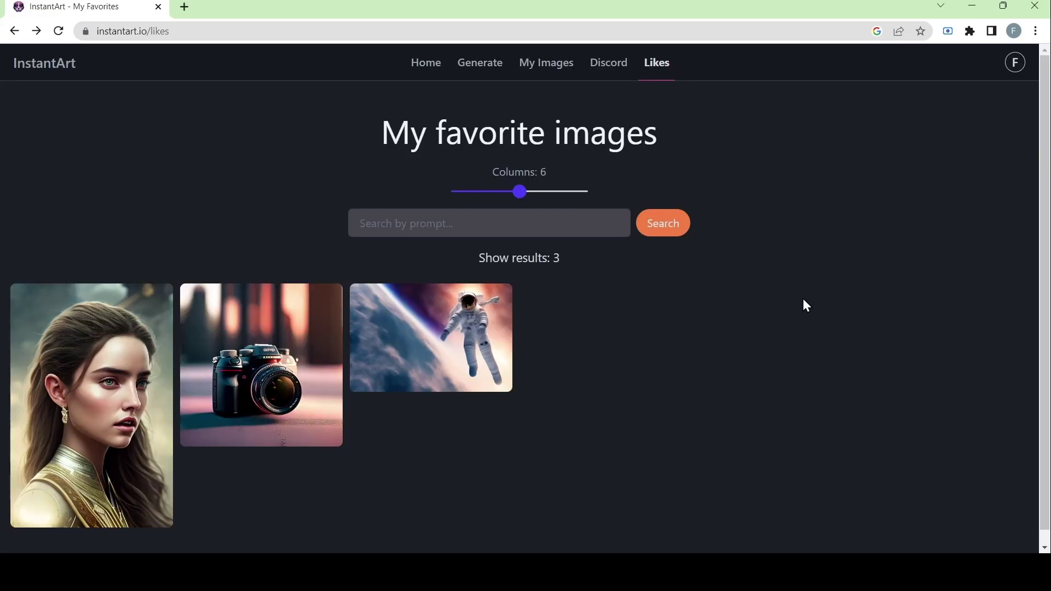